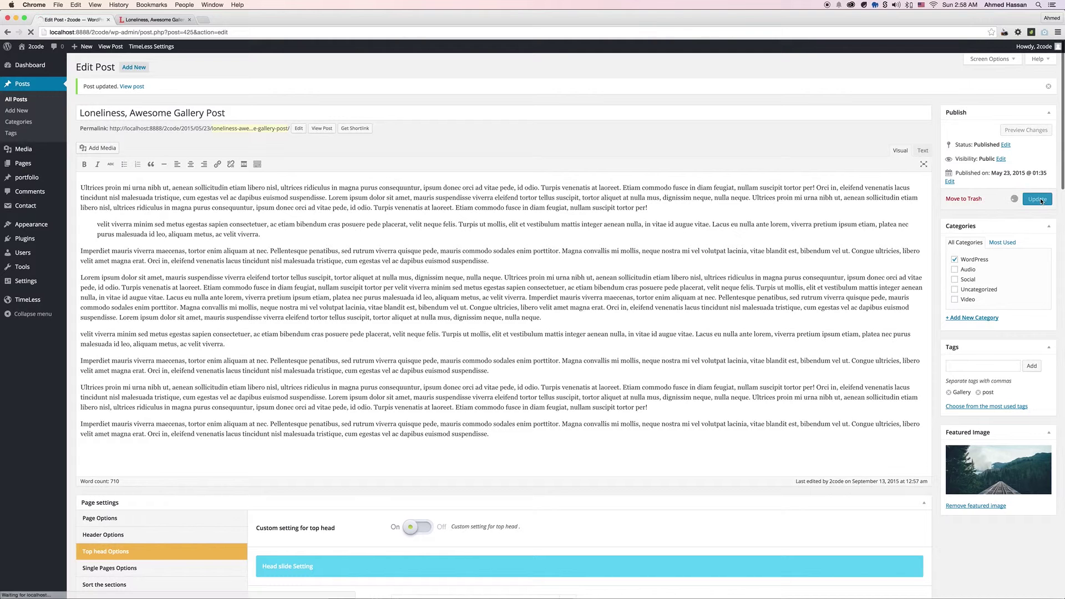
Reload the live gallery post to review the saved top head changes and return to editing it.
key(super+2)
key(super+r)
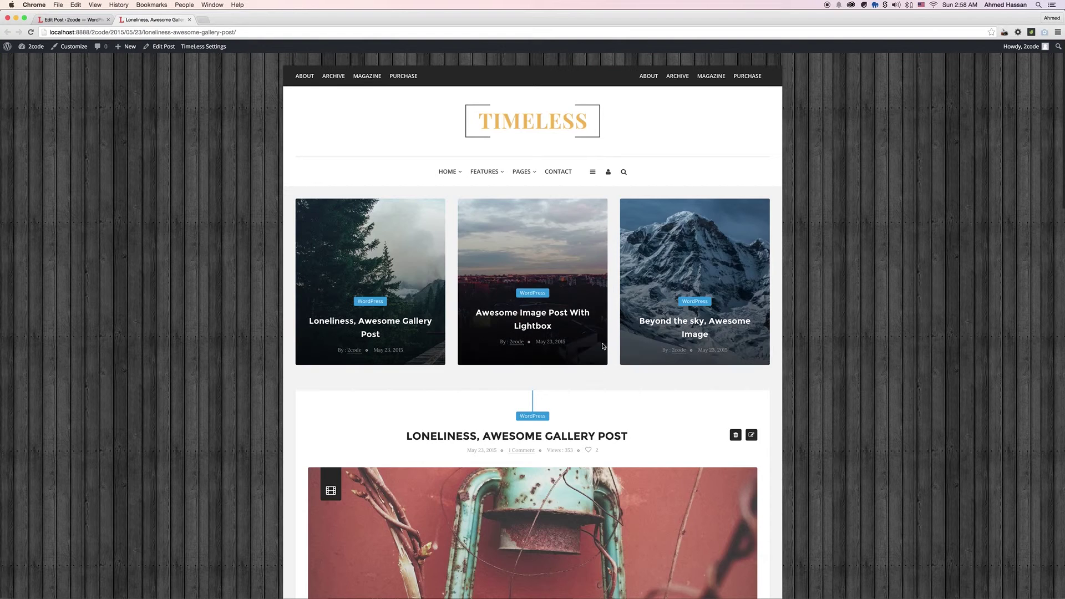
key(super+1)
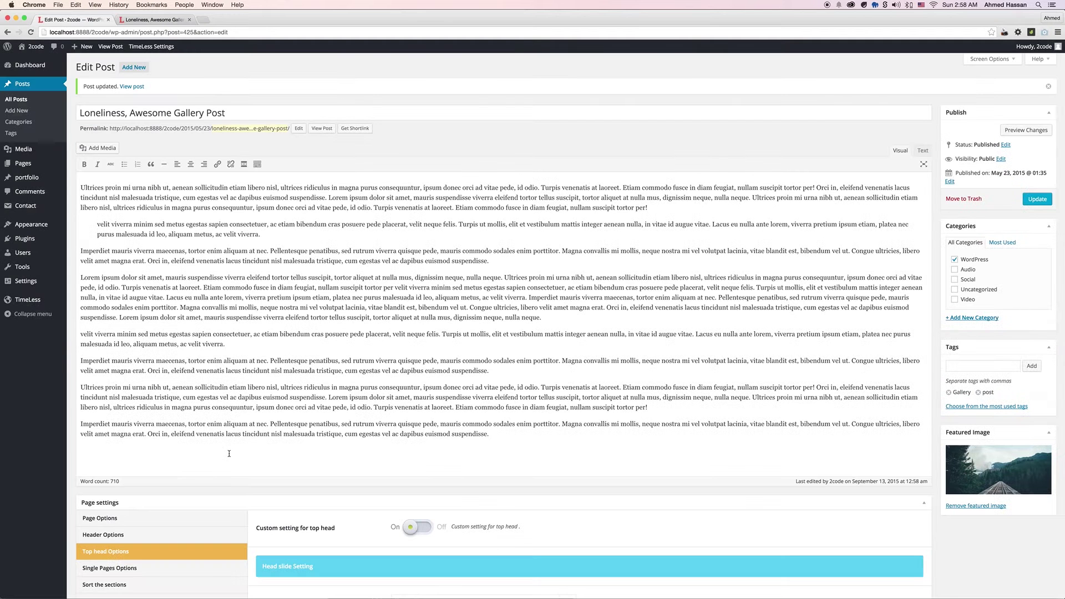
Enable the custom page setting in the post's single-page options.
scroll(229, 454, down, 5)
click(110, 424)
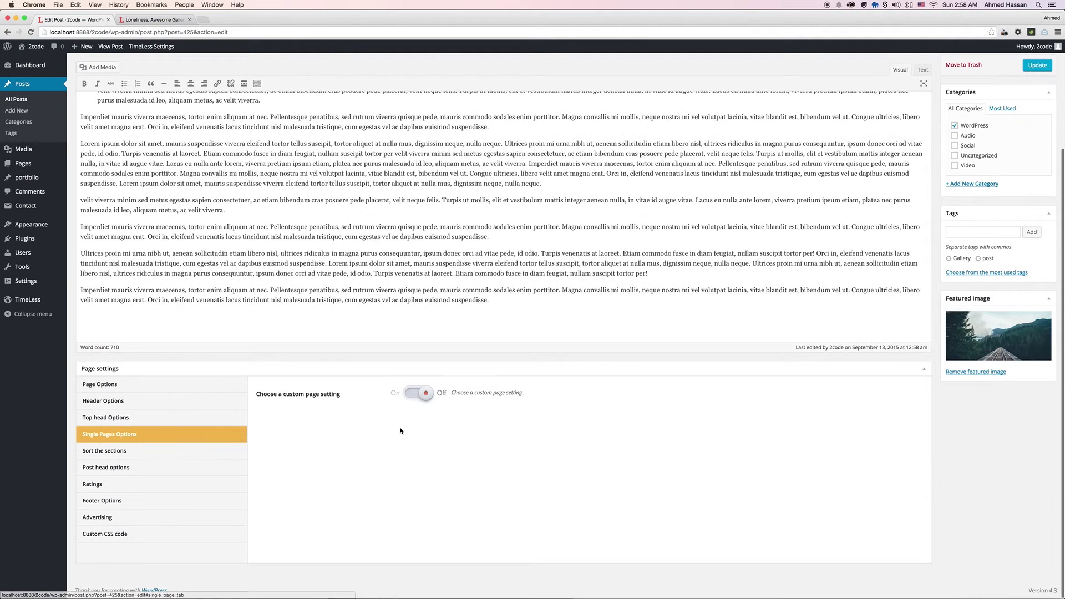
click(417, 394)
scroll(478, 443, down, 5)
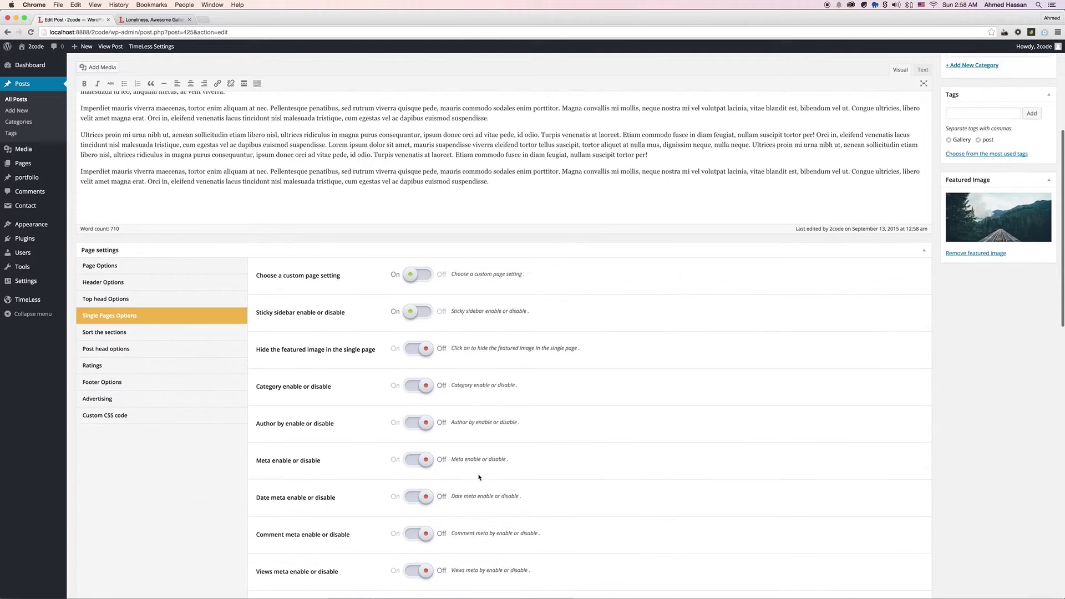
scroll(480, 477, down, 1)
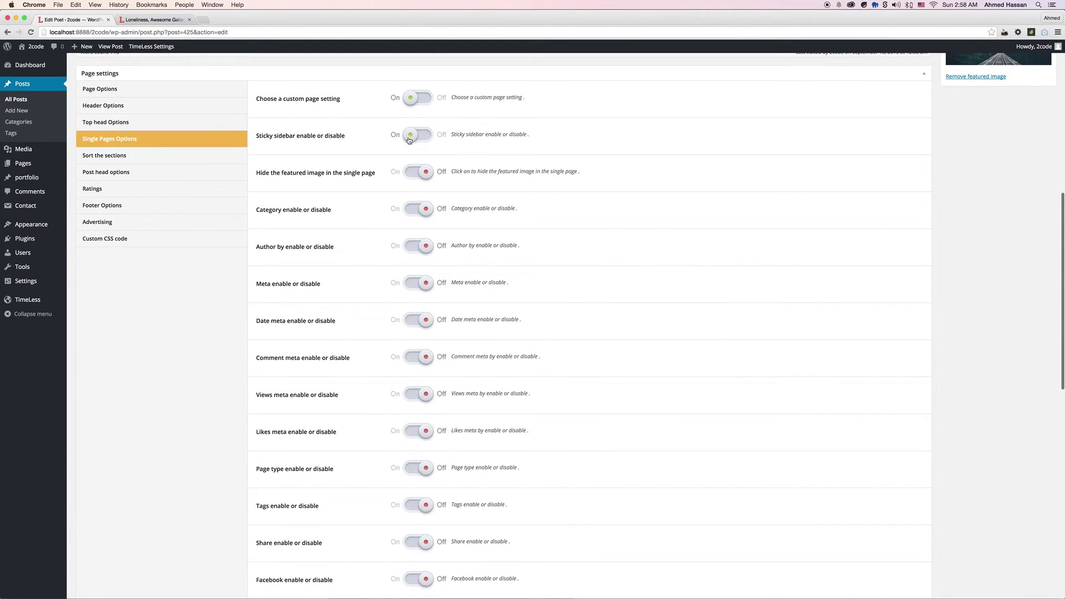
Set the post's sidebar layout to right sidebar in its general page options.
click(161, 104)
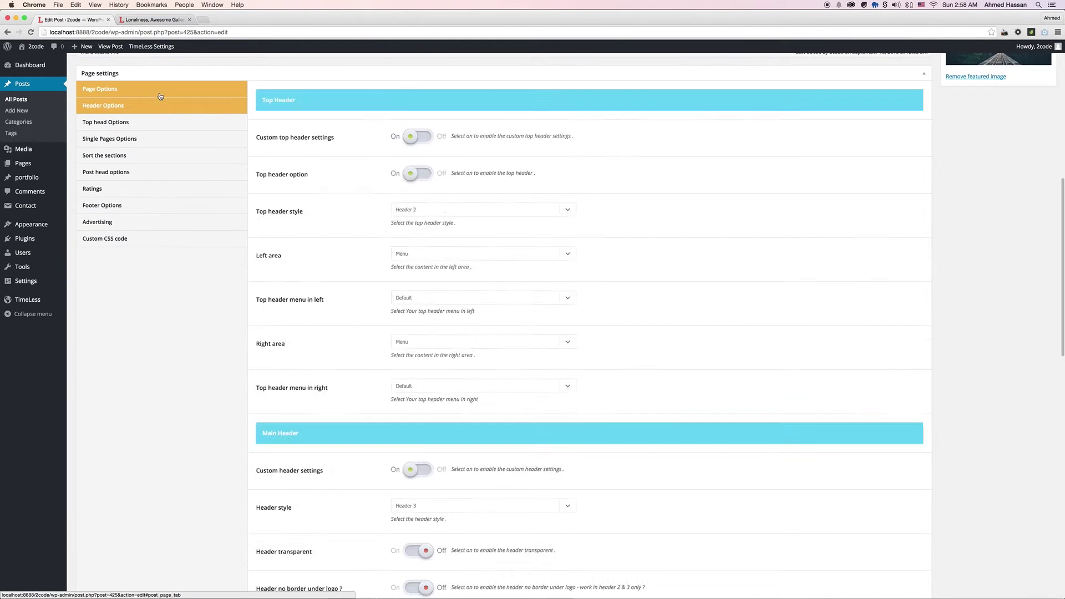
click(161, 92)
scroll(523, 412, down, 2)
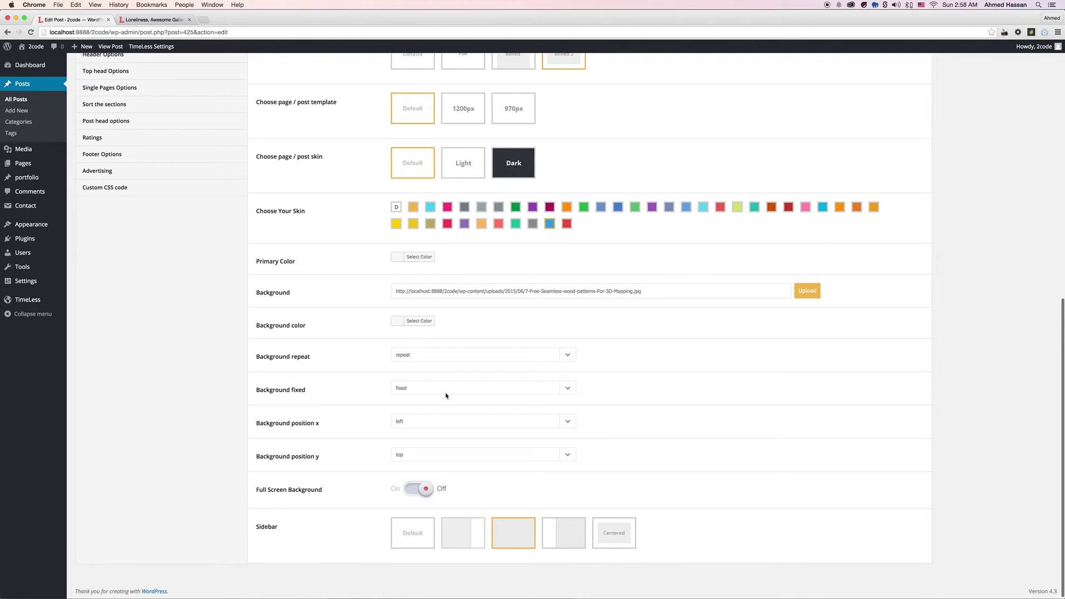
scroll(444, 394, up, 10)
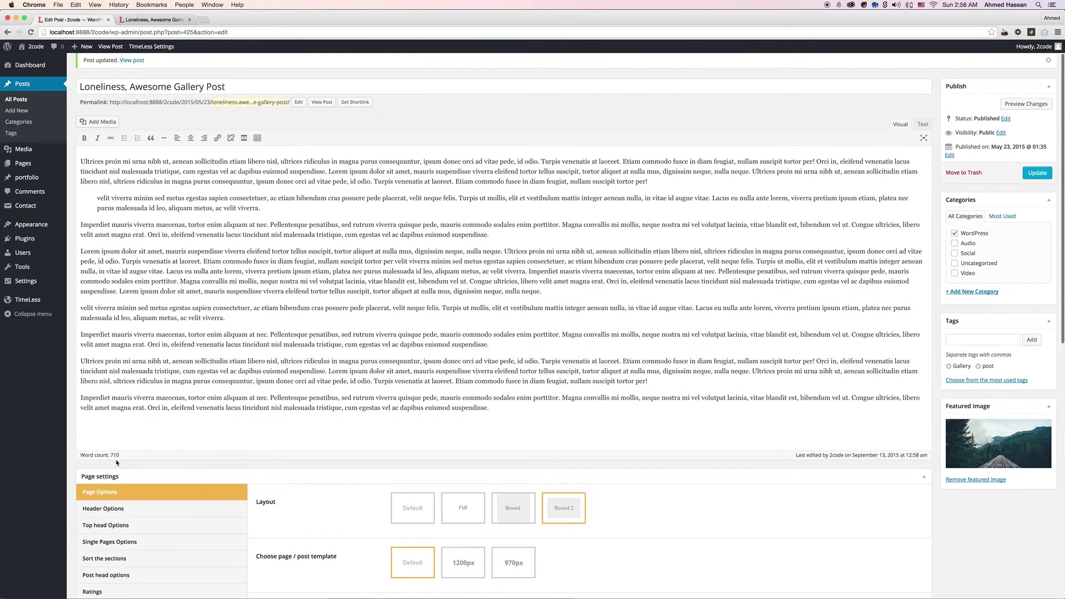
Enable hiding the featured image in the post's single-page options.
click(110, 542)
scroll(412, 492, down, 5)
scroll(413, 492, down, 3)
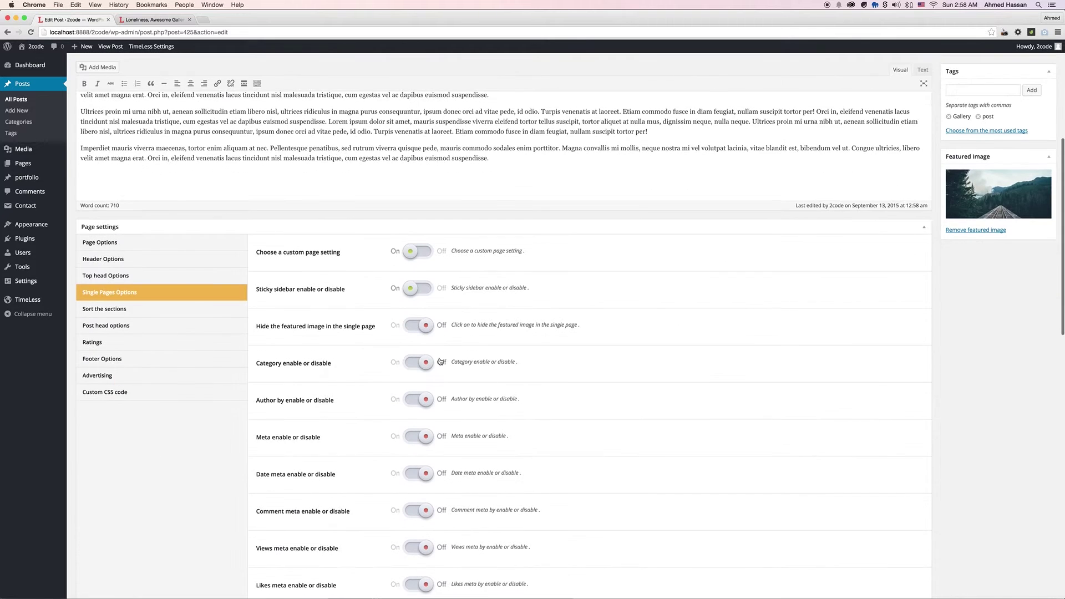
click(420, 213)
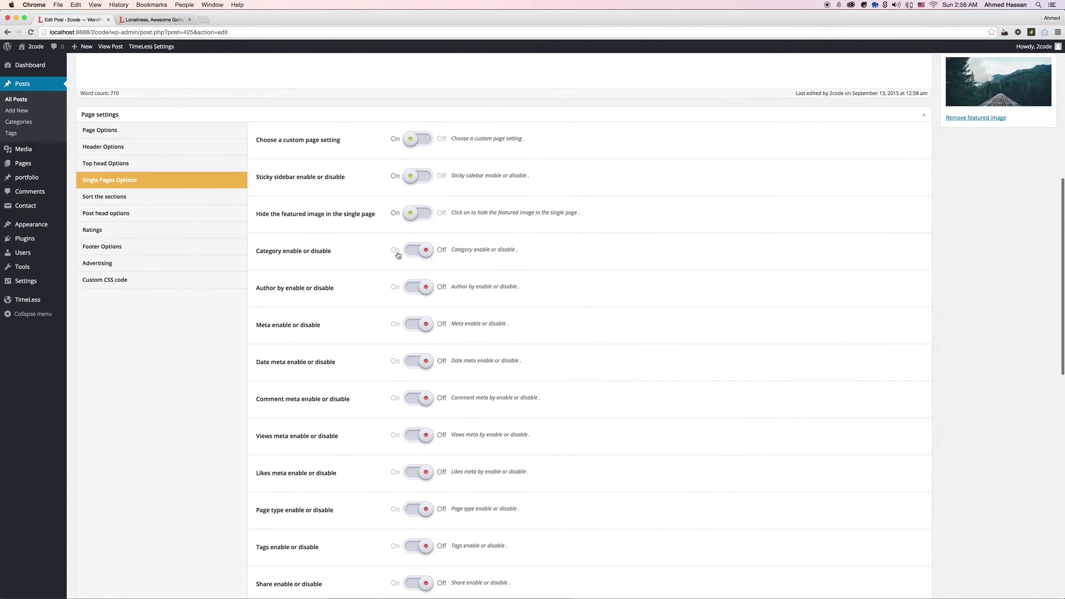
Choose navigation Style 1 and set the related number to 3 and the excerpt title in related to 5.
scroll(410, 317, down, 11)
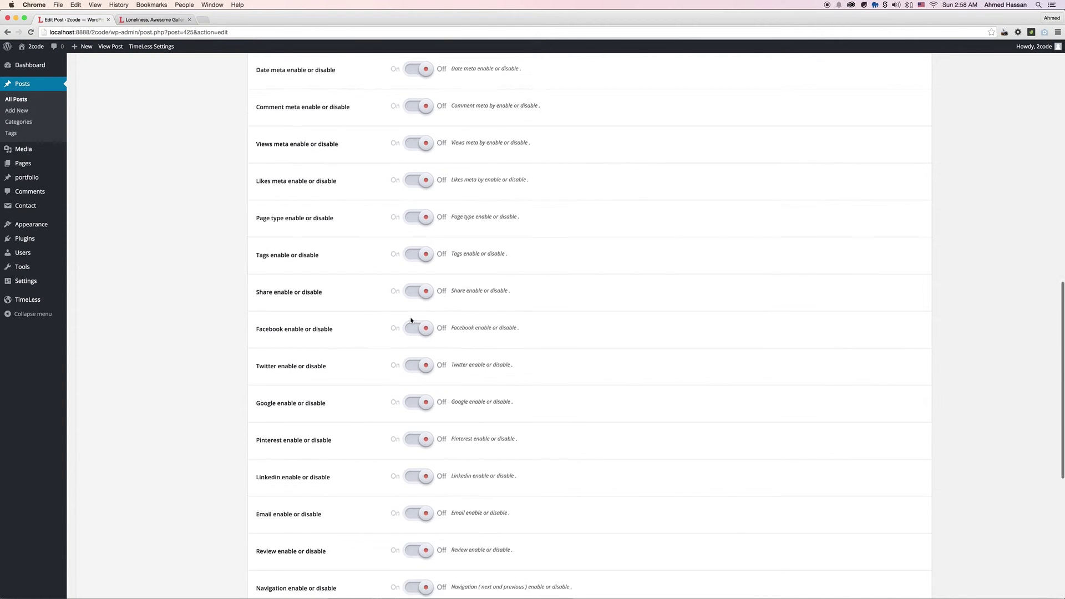
scroll(422, 391, down, 2)
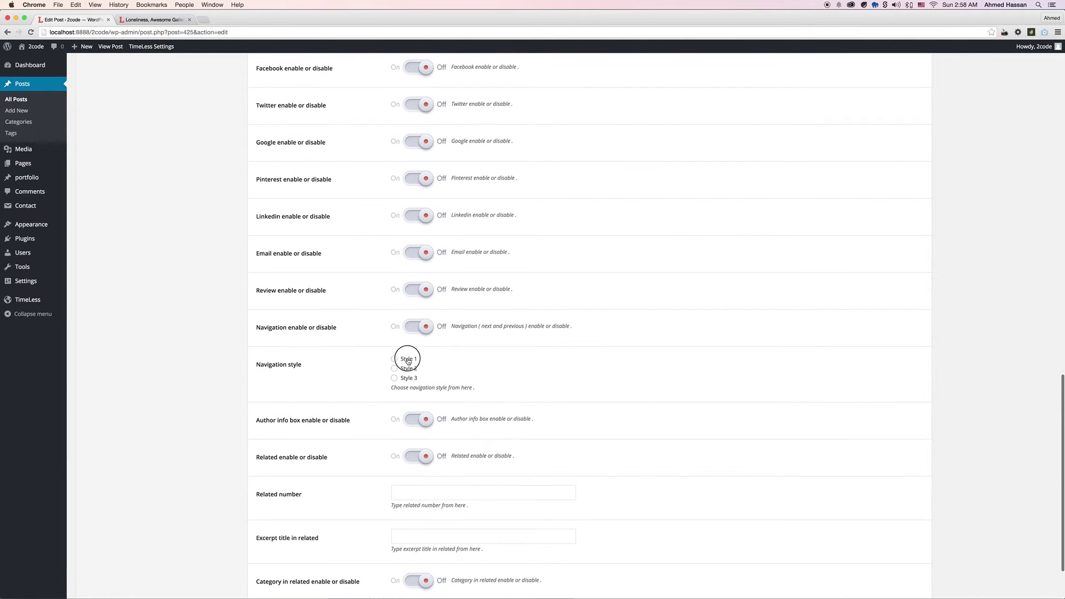
scroll(428, 436, down, 3)
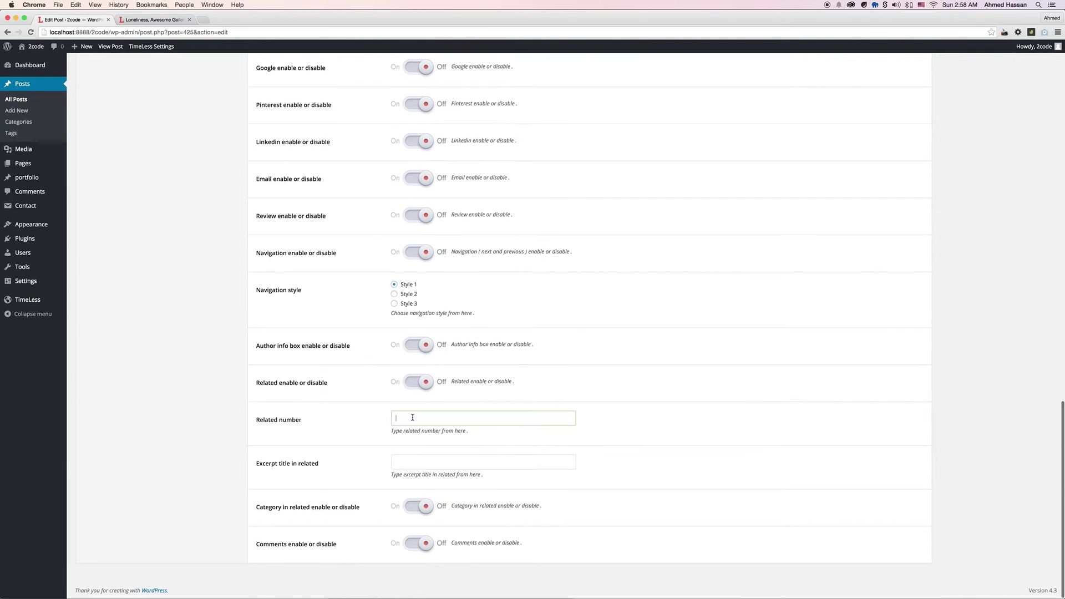
click(420, 458)
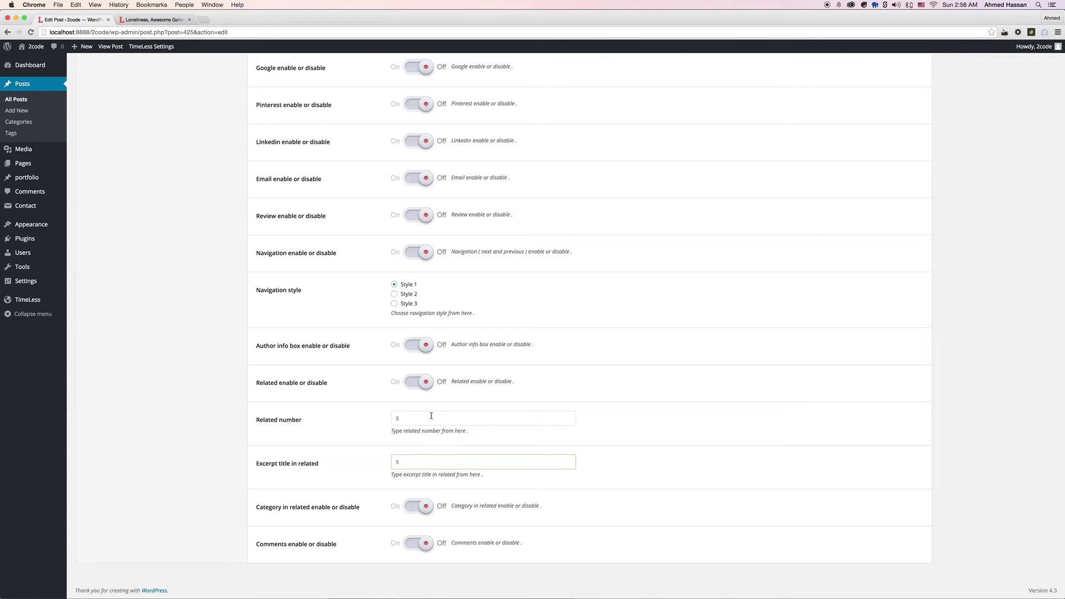
Update the post and check the sidebar and content on its live page.
scroll(721, 411, up, 10)
scroll(979, 230, up, 5)
click(1035, 199)
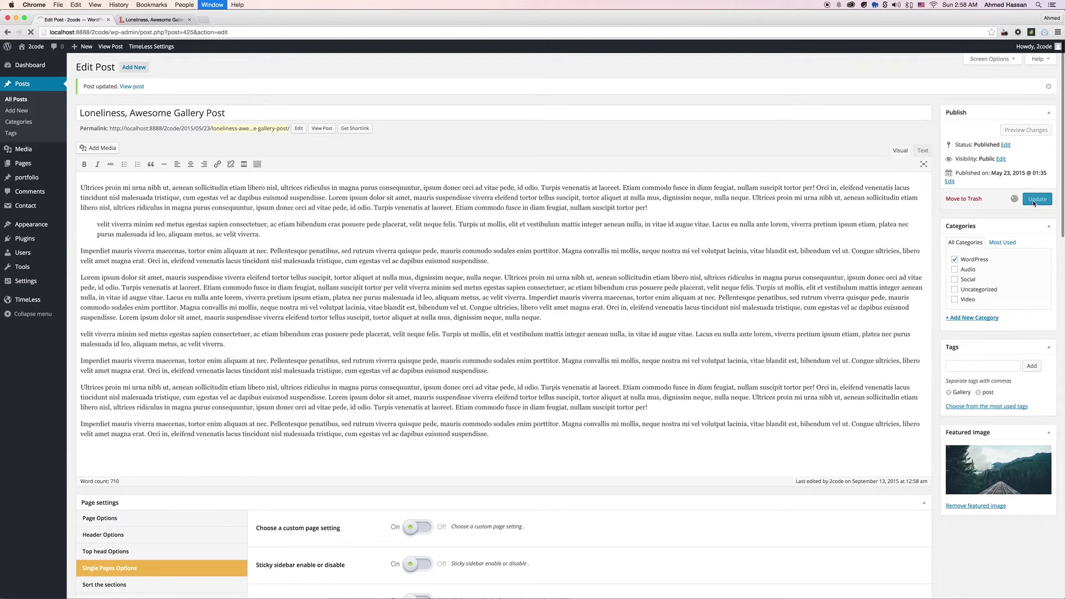
key(ctrl+Tab)
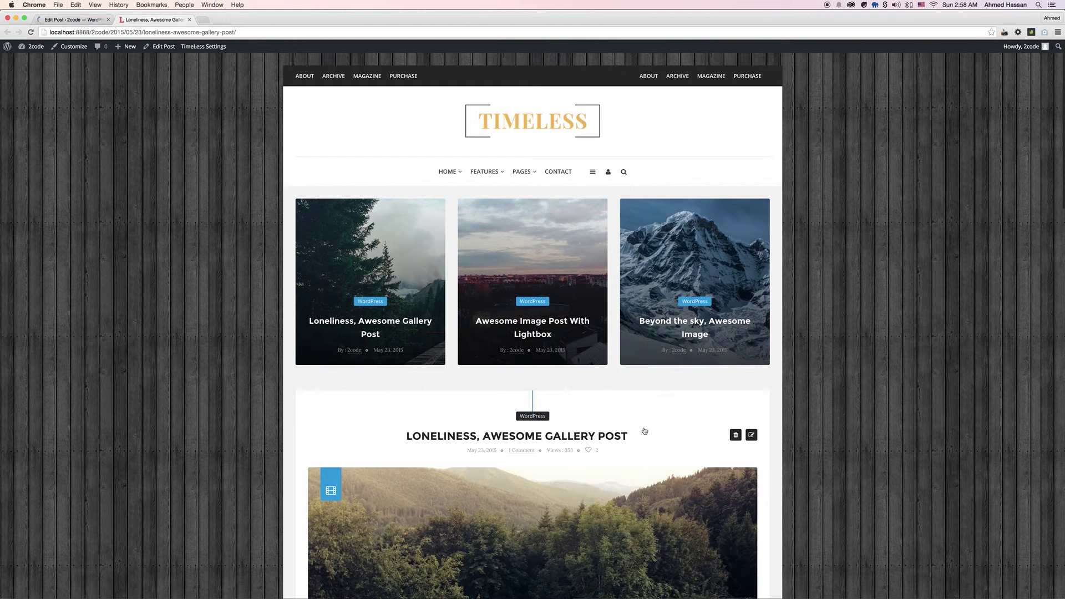
scroll(618, 417, down, 6)
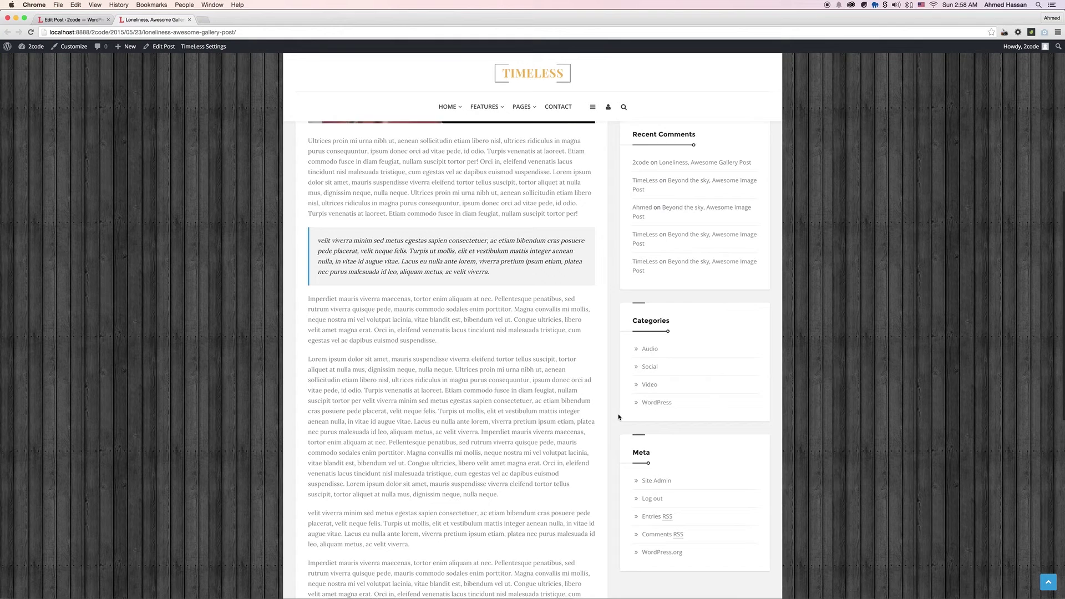
scroll(618, 417, down, 4)
scroll(619, 417, up, 10)
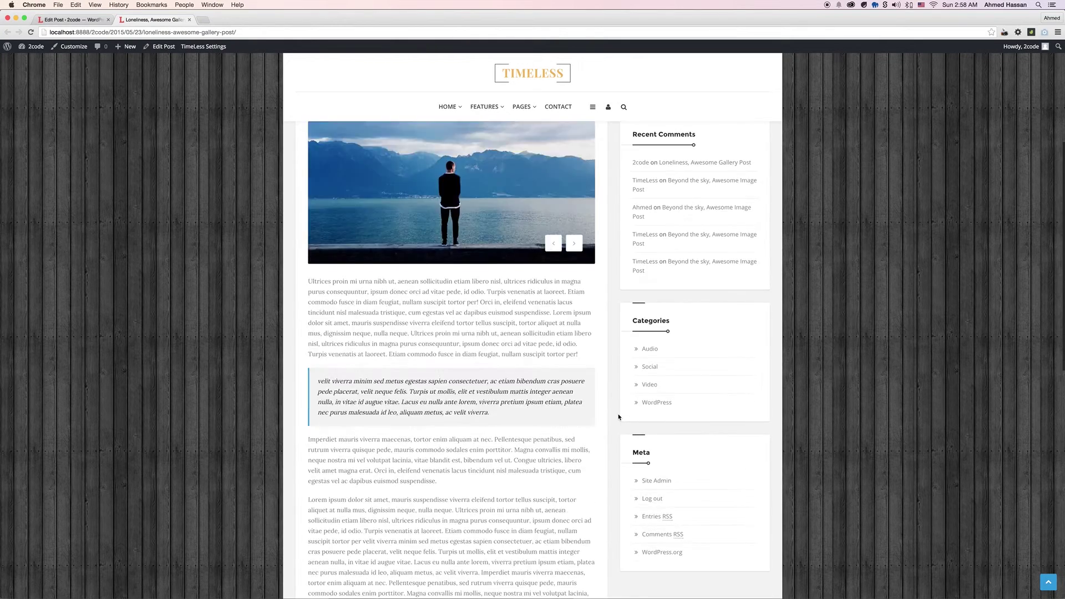
Enable category, meta, date meta and comment meta in the post's single-page options.
key(ctrl+shift+Tab)
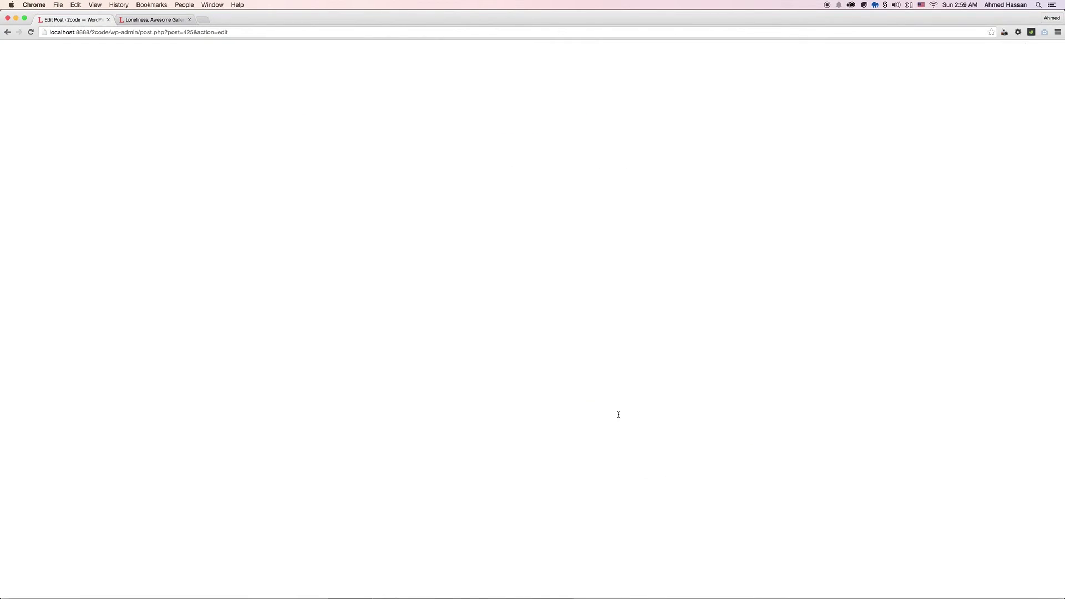
scroll(449, 388, down, 6)
scroll(448, 388, down, 1)
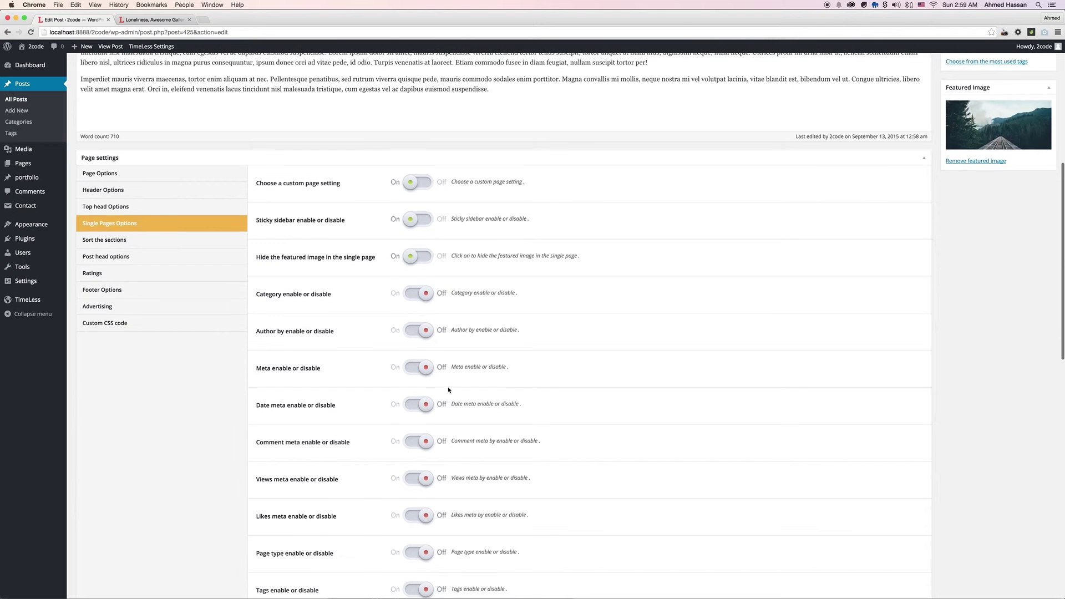
scroll(438, 382, down, 2)
click(416, 344)
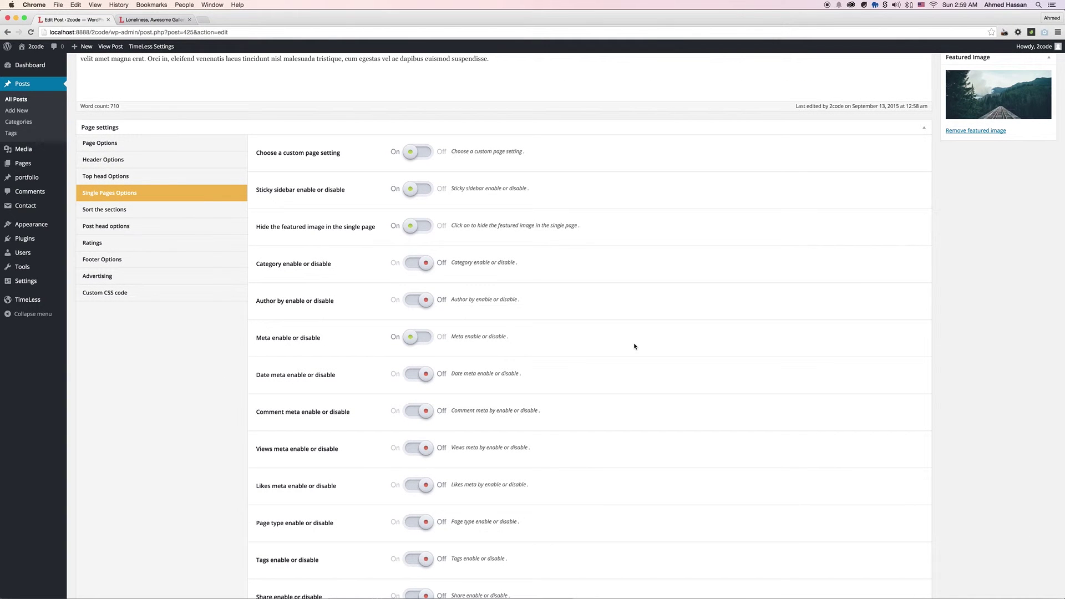
click(429, 381)
click(425, 412)
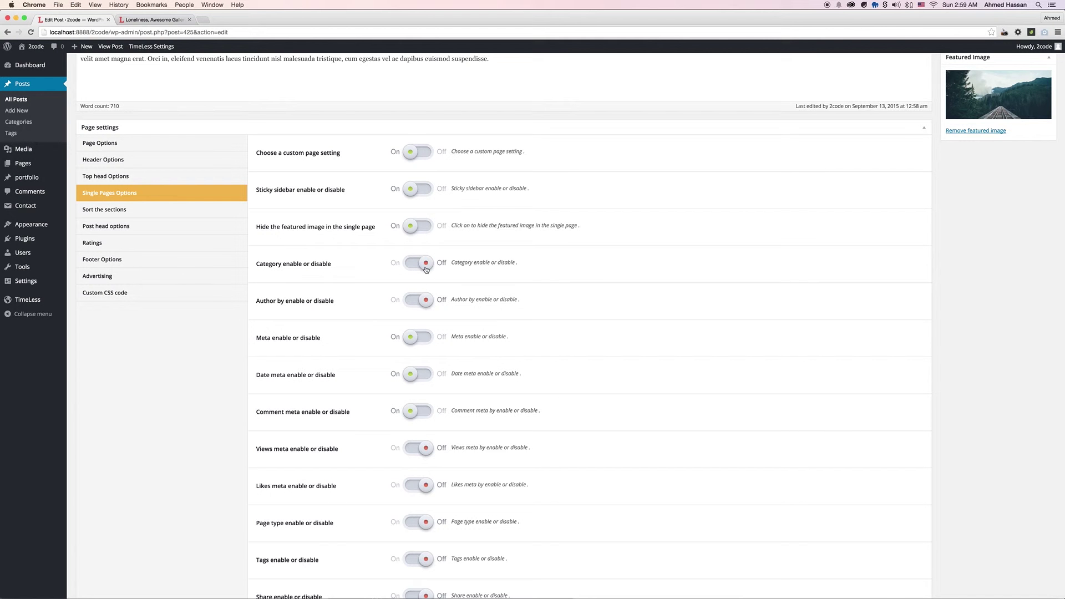
Save the post and review its live page from the title meta down to the footer.
scroll(809, 304, up, 10)
click(1026, 207)
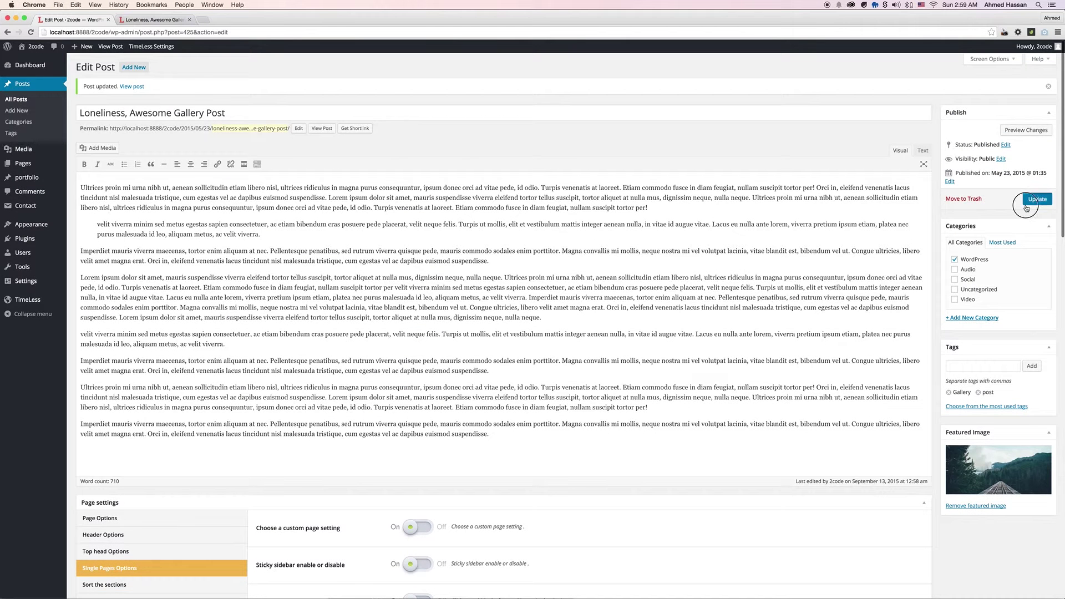
key(super+alt+Right)
key(super+r)
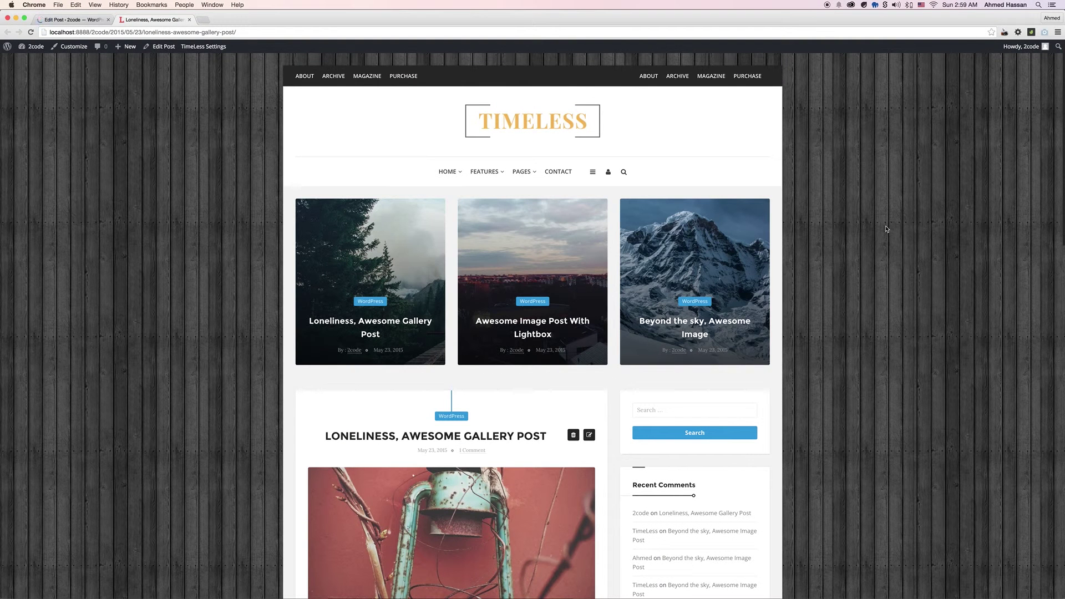
scroll(818, 282, down, 5)
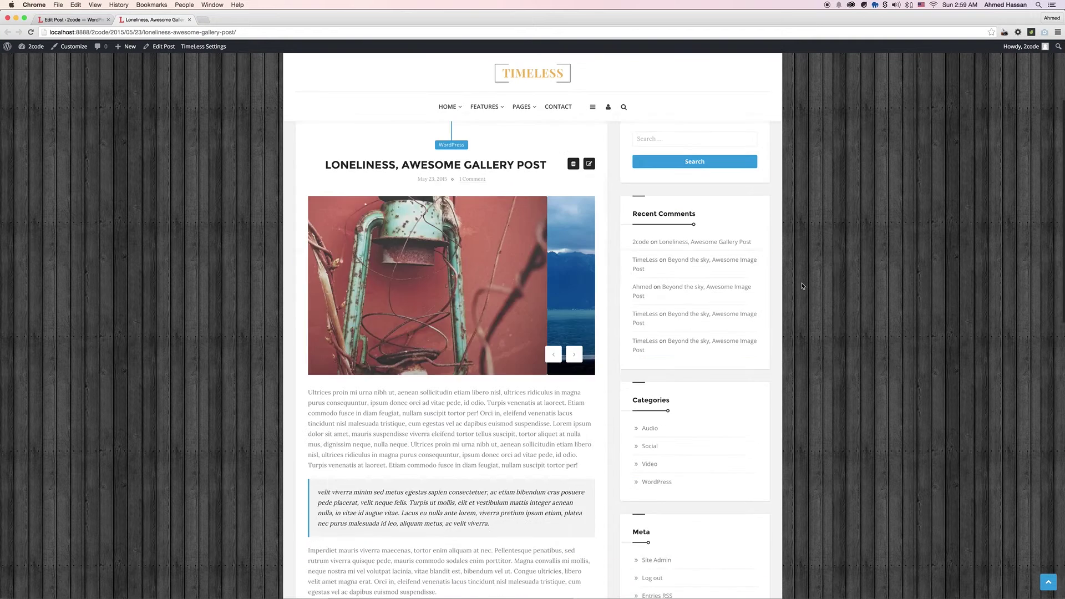
scroll(682, 300, up, 5)
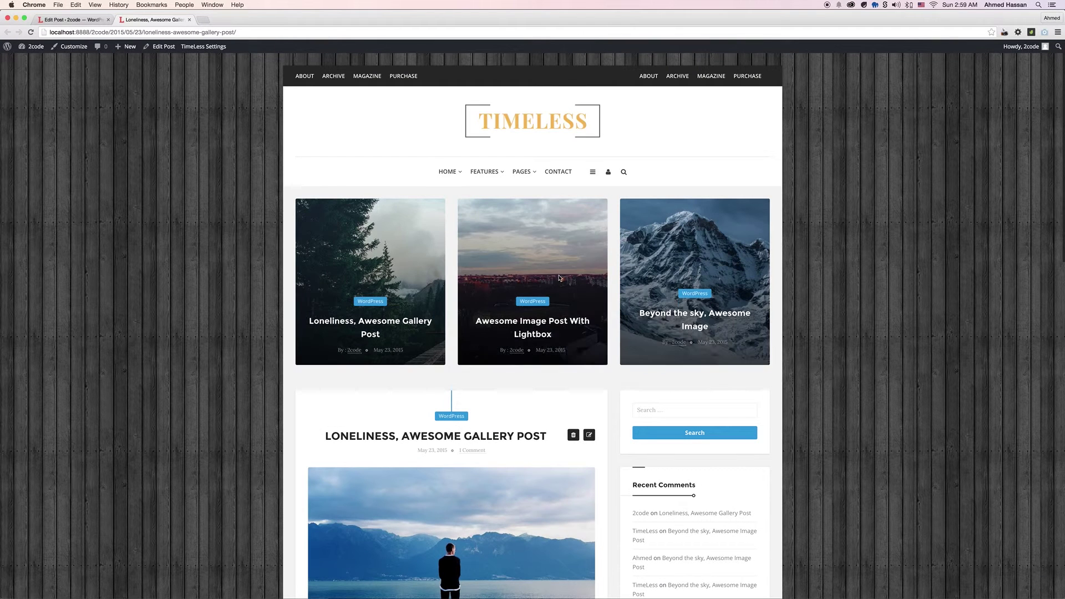
scroll(474, 410, down, 10)
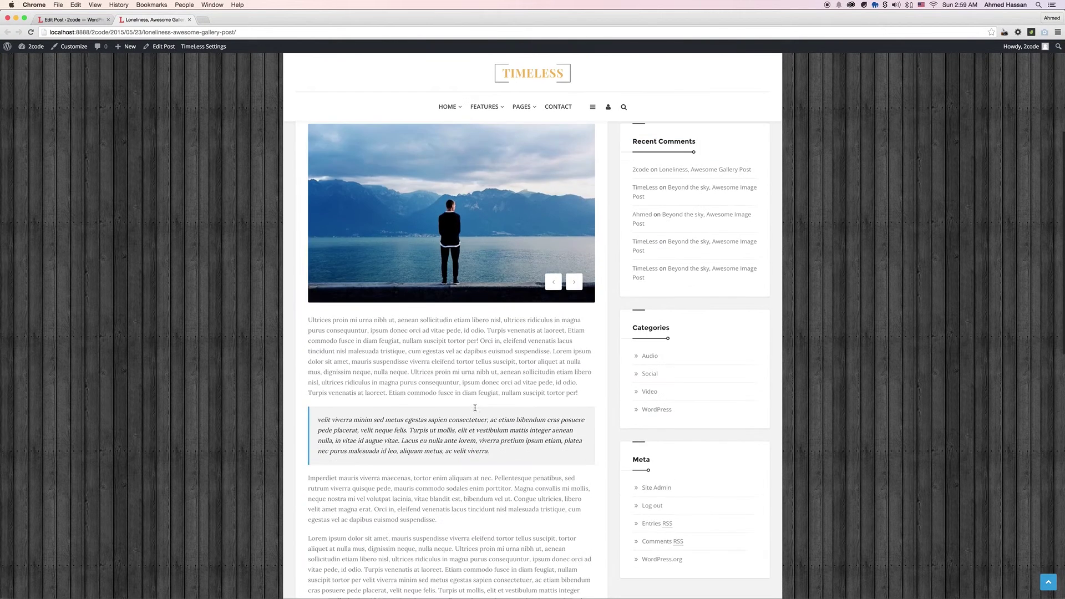
scroll(488, 405, down, 6)
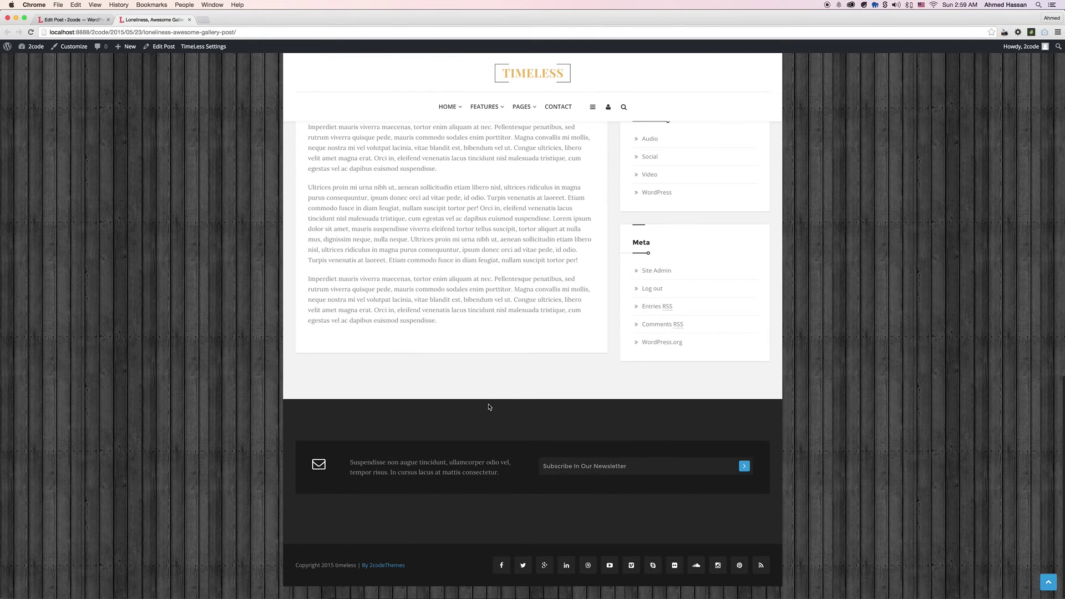
Enable navigation, the author info box, related posts, category in related and comments for the post.
key(super+alt+Left)
scroll(499, 404, down, 8)
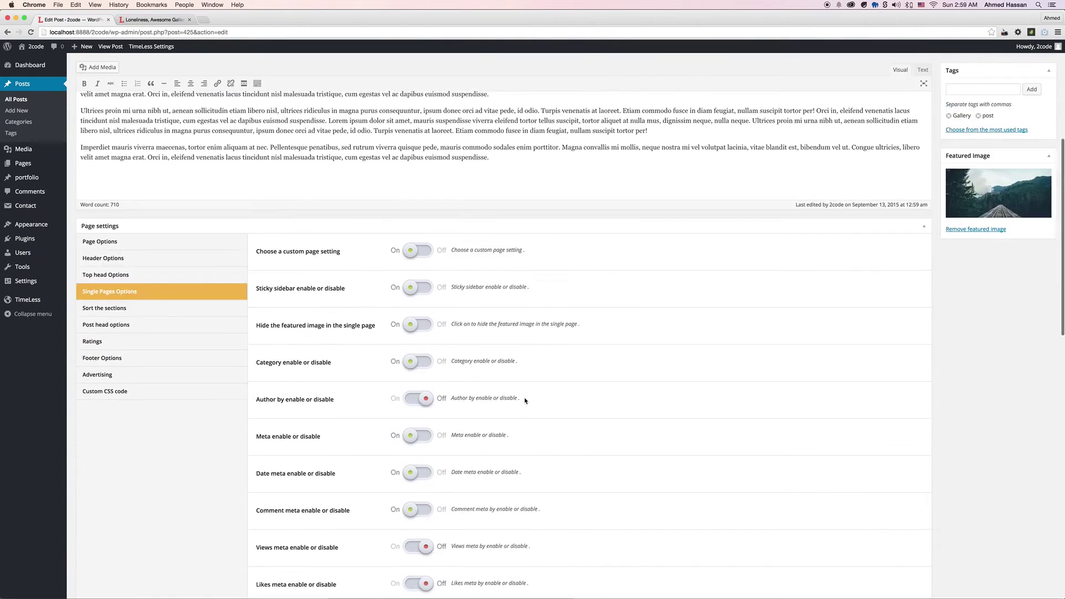
scroll(524, 400, down, 2)
scroll(359, 379, down, 2)
scroll(398, 413, down, 7)
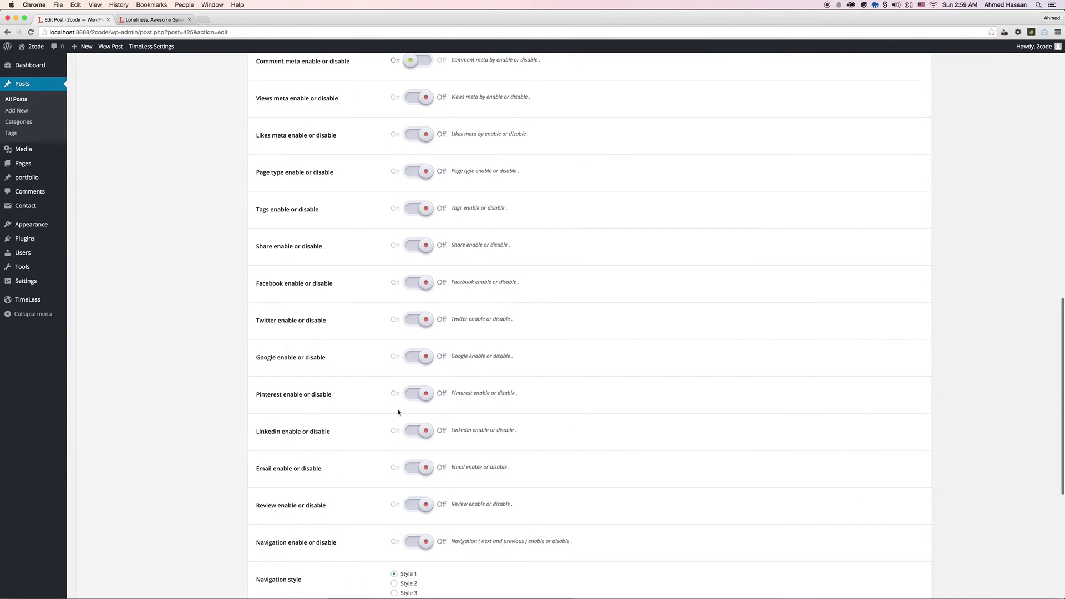
scroll(398, 411, down, 3)
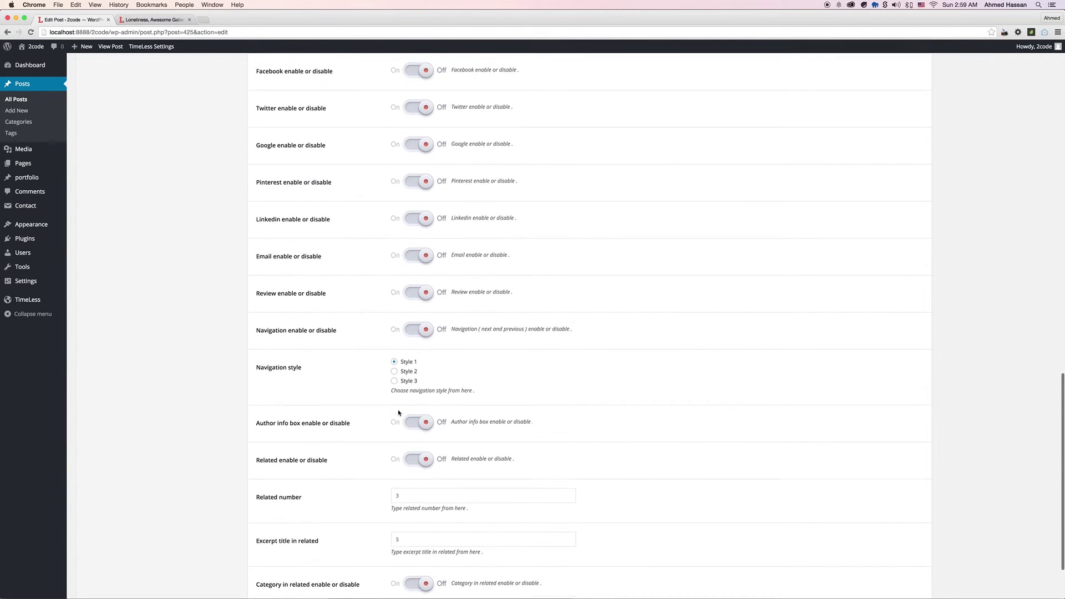
click(416, 301)
click(415, 397)
click(414, 431)
scroll(410, 439, down, 2)
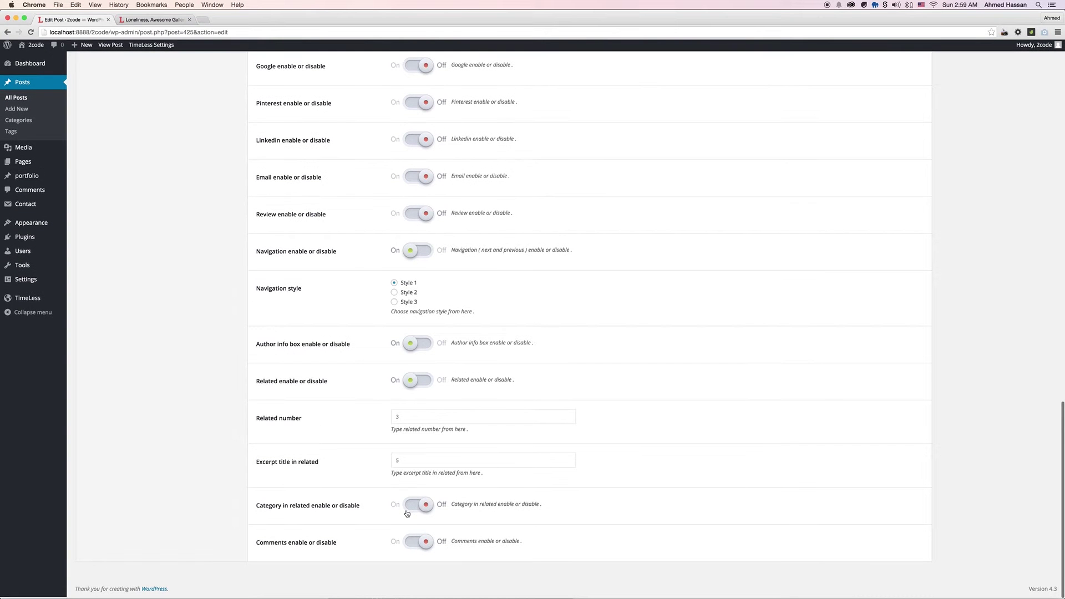
click(415, 507)
click(415, 543)
Update the post and check the sections below the content on the reloaded live page.
scroll(677, 447, up, 15)
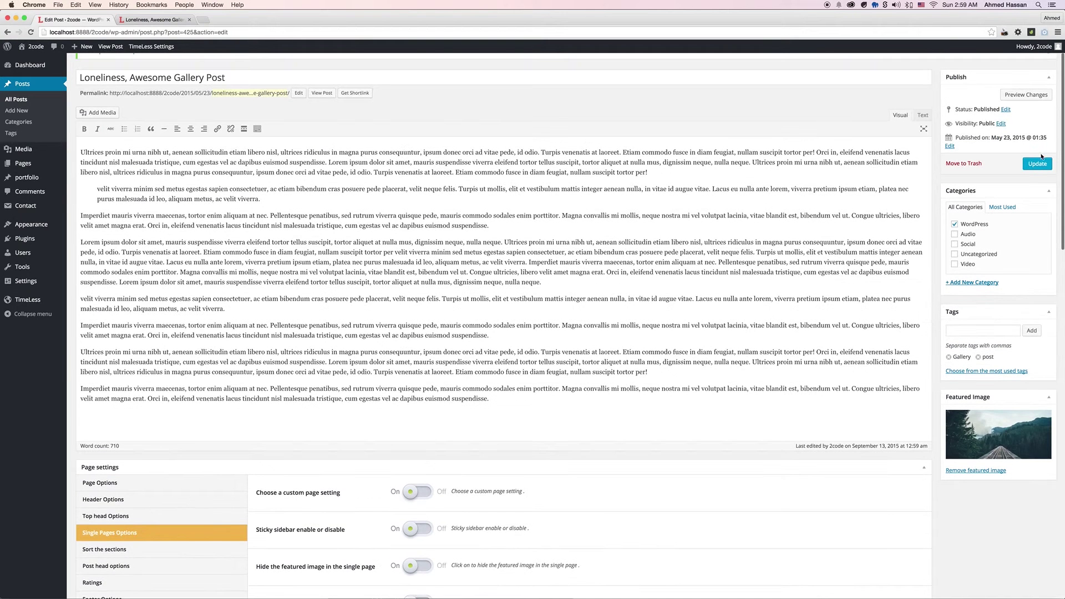
click(1035, 163)
key(super+alt+Right)
key(super+r)
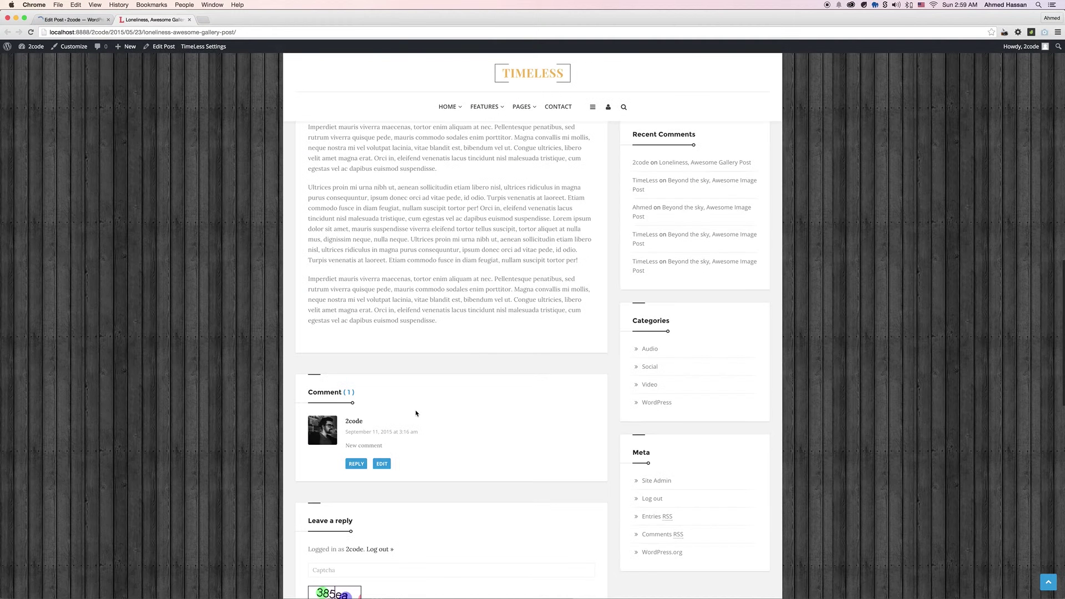
scroll(385, 466, down, 5)
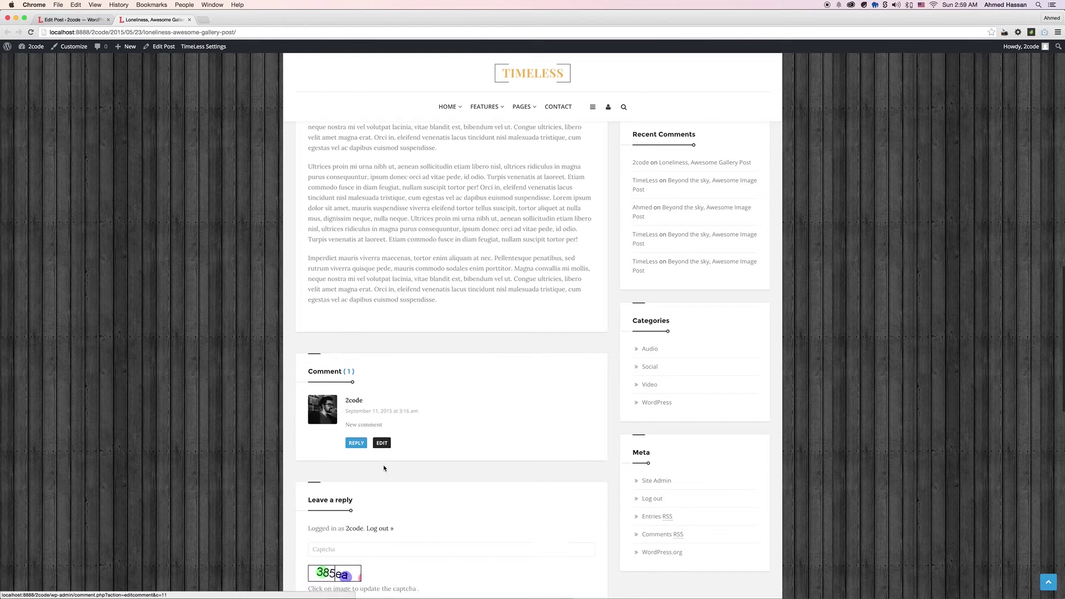
Sort the post's sections in the order Next and Previous articles, About the author, Related articles, Comments.
scroll(379, 463, down, 1)
click(337, 299)
scroll(387, 388, down, 5)
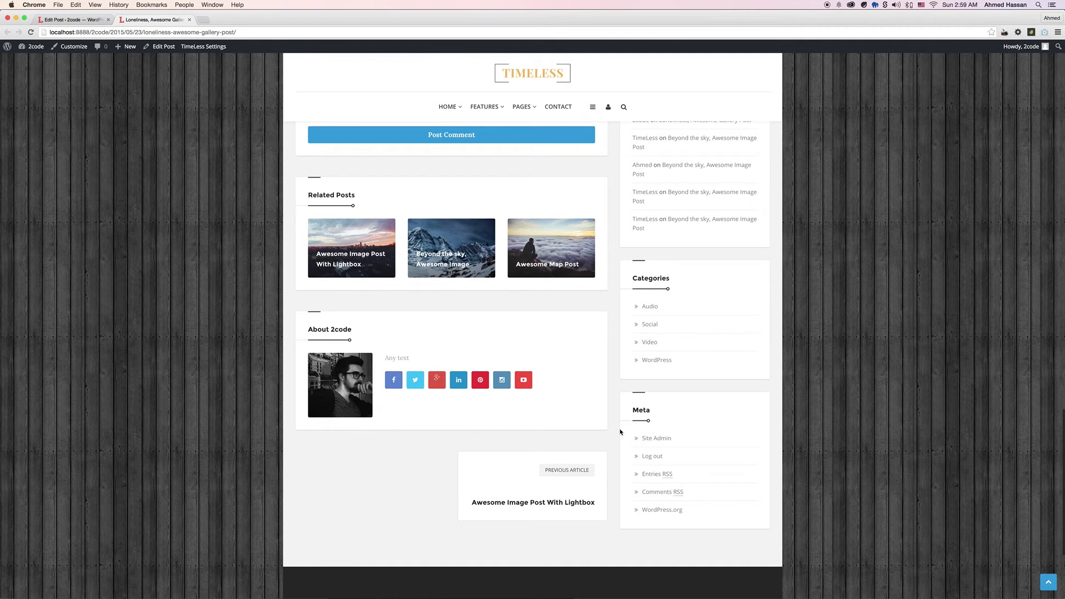
scroll(620, 431, up, 10)
key(super+alt+Left)
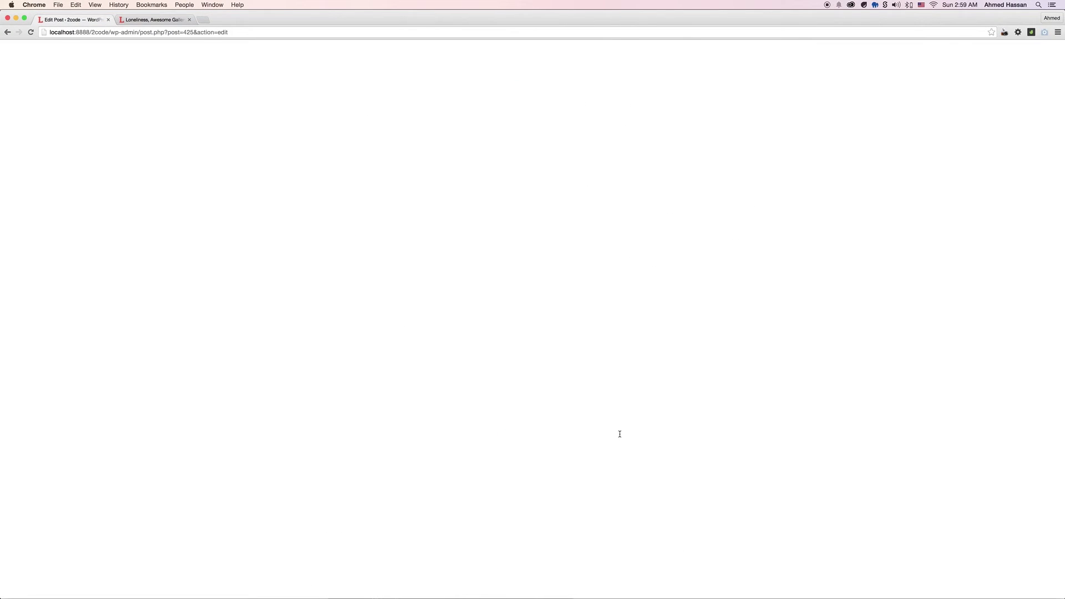
scroll(435, 471, down, 5)
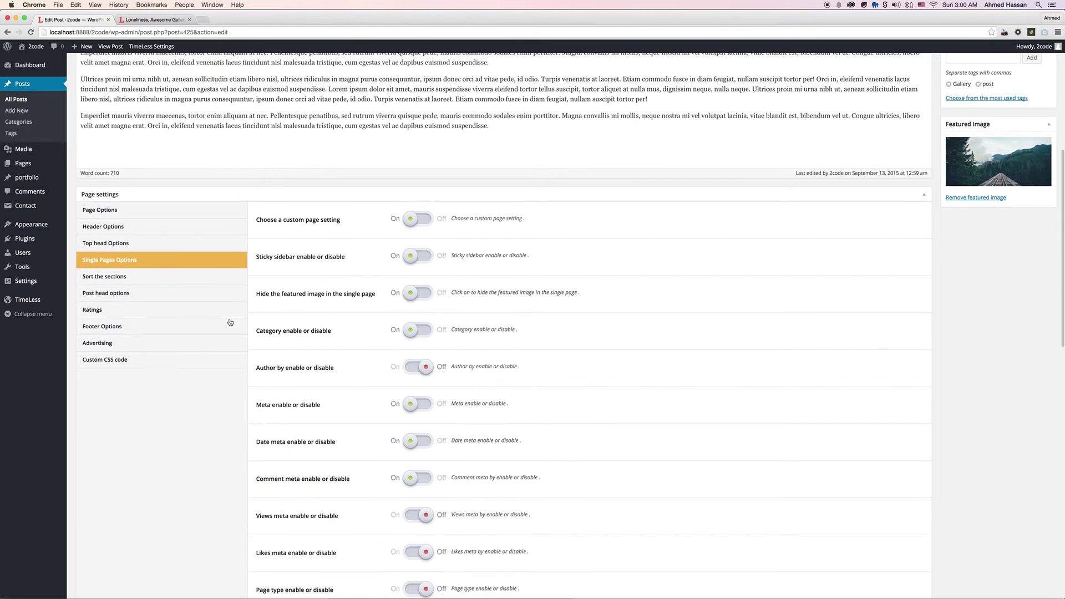
click(166, 277)
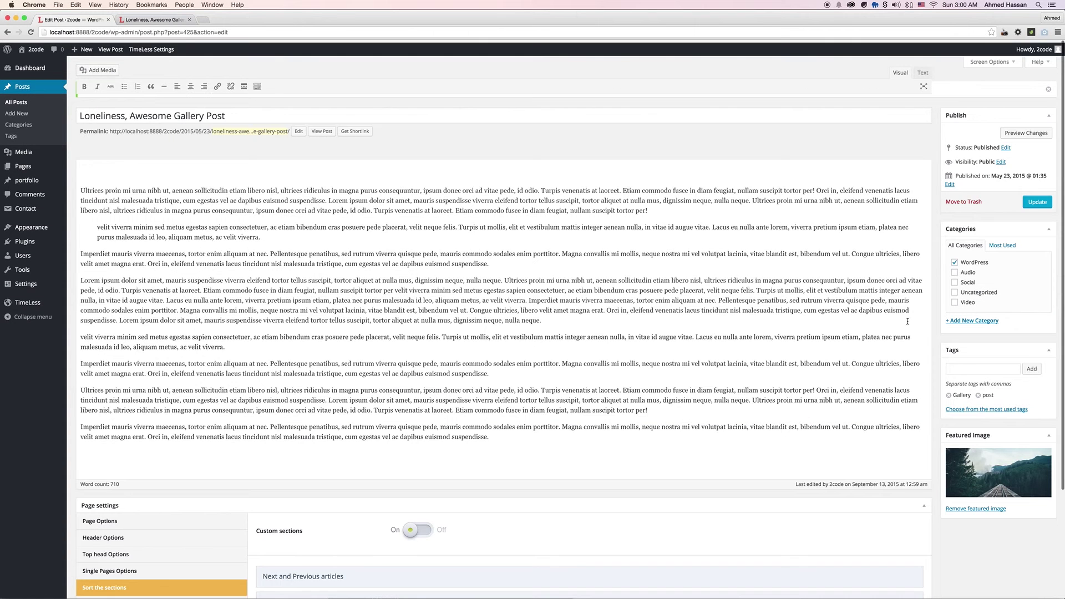
Update the post and check the order of the sections below the content on the live page.
click(1035, 200)
scroll(481, 360, down, 3)
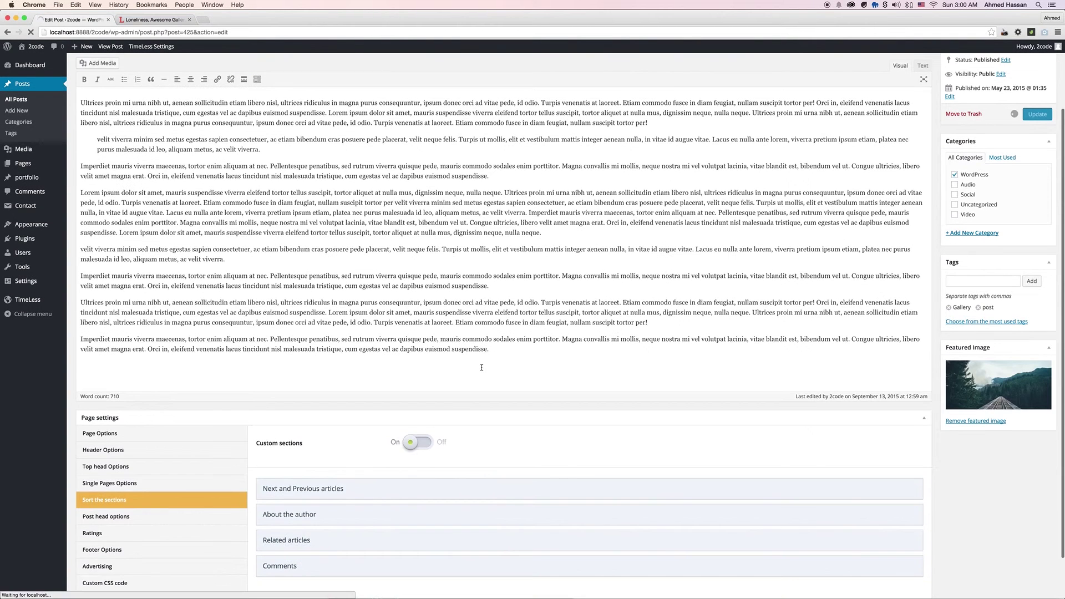
key(super+alt+Right)
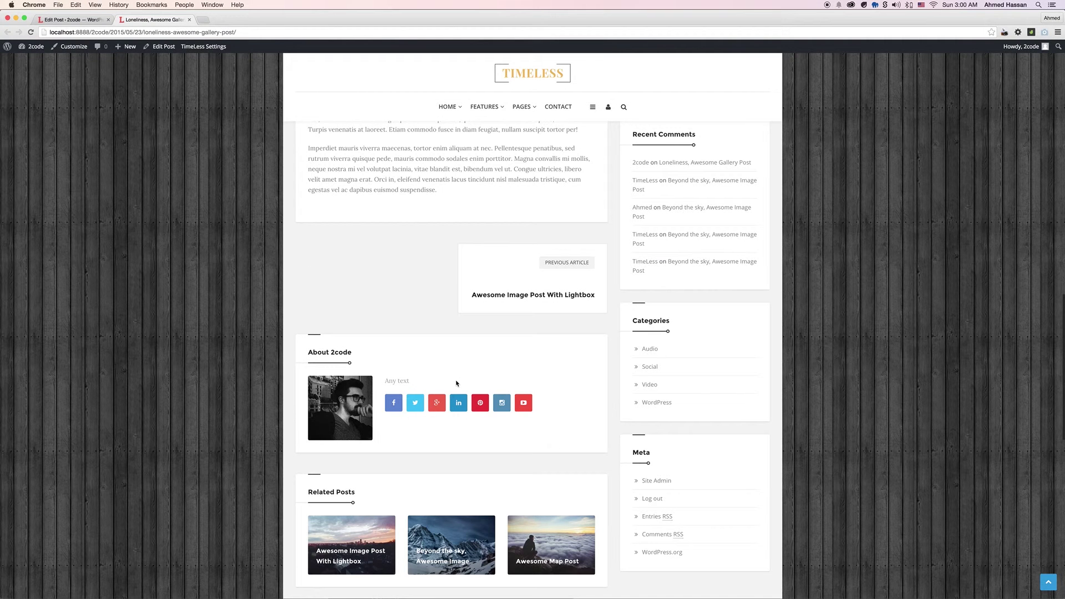
scroll(456, 383, down, 10)
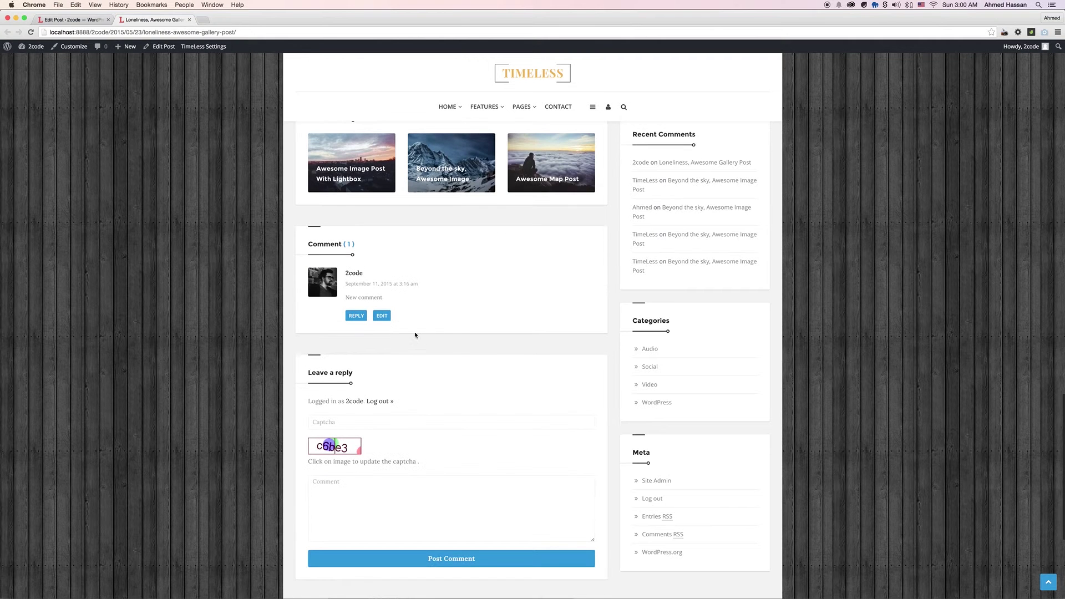
scroll(391, 435, down, 3)
scroll(433, 416, up, 10)
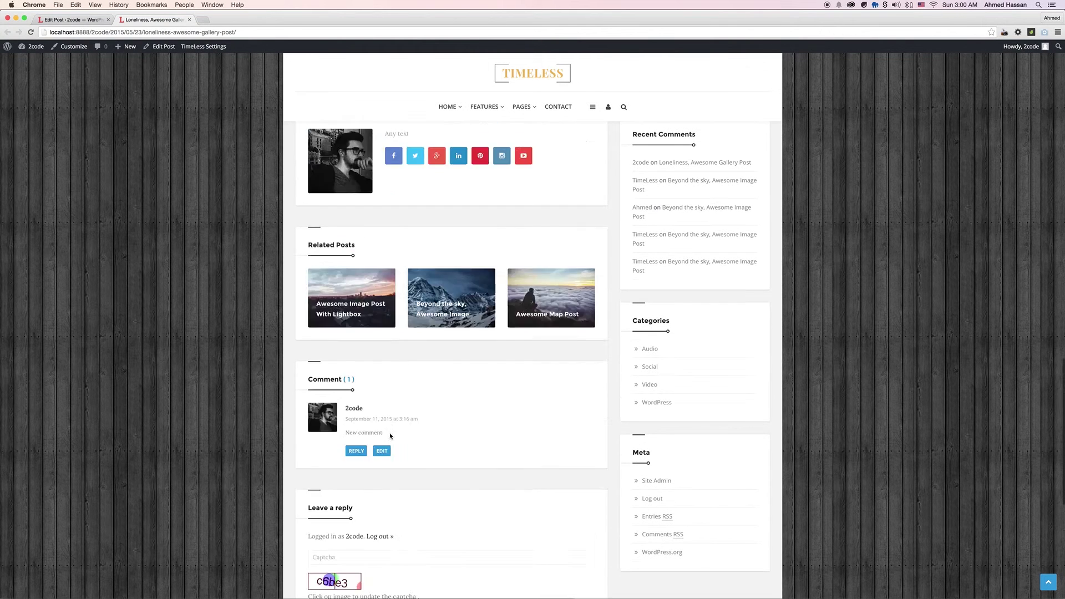
scroll(467, 400, up, 3)
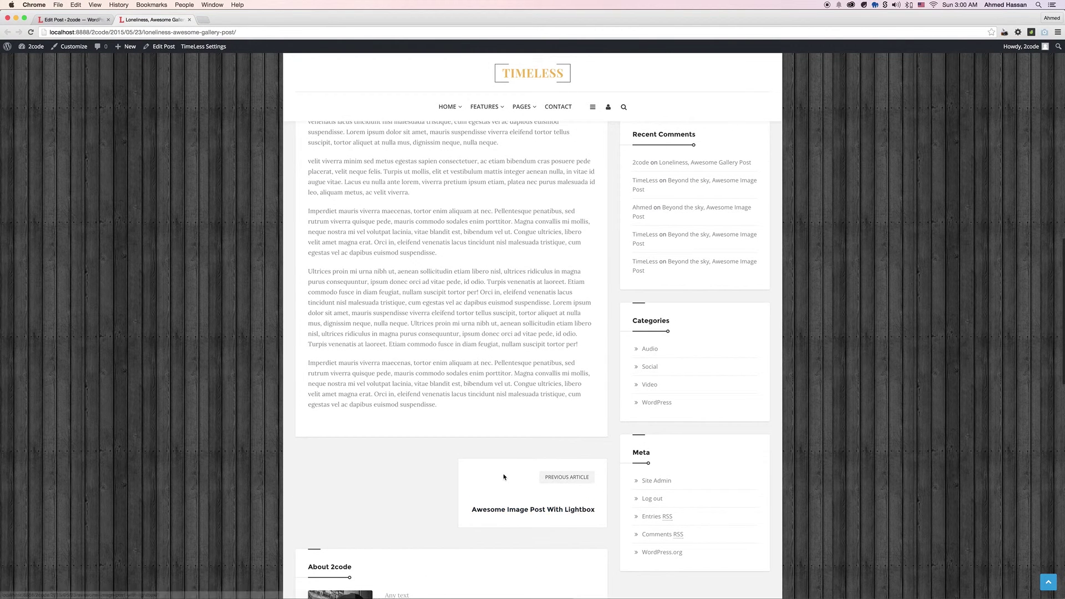
Look over the head post, image style and slideshow settings in the post head options.
key(super+alt+Left)
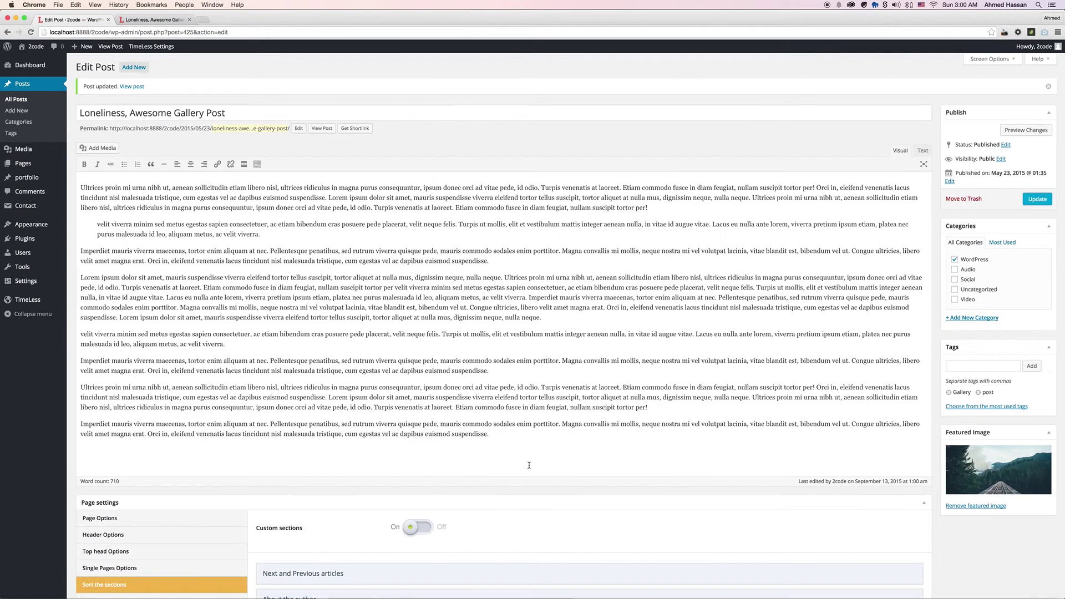
scroll(529, 466, down, 5)
click(175, 466)
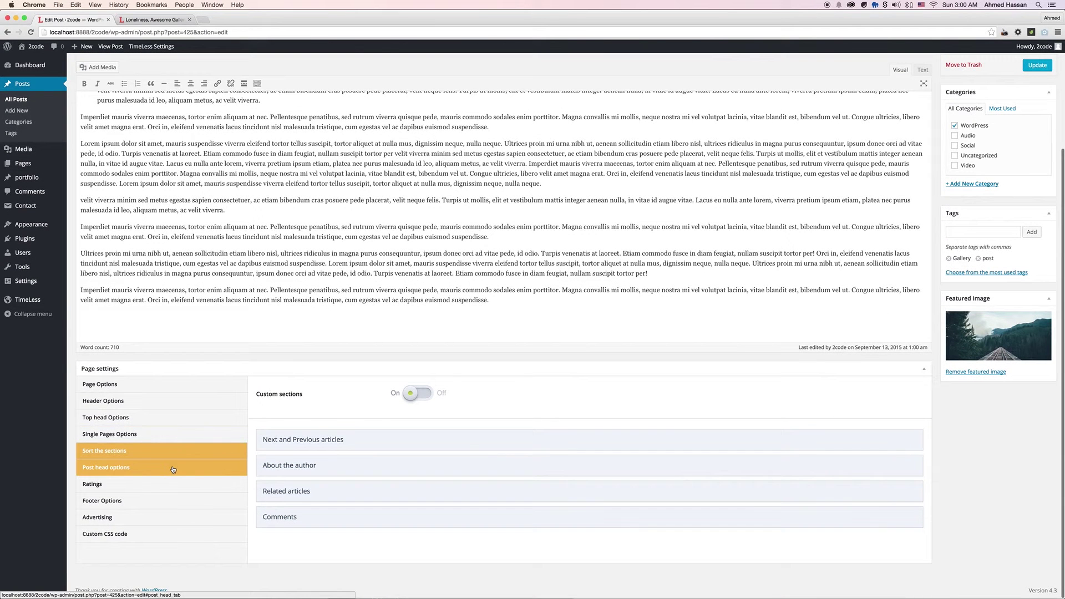
scroll(388, 468, down, 2)
scroll(388, 468, down, 1)
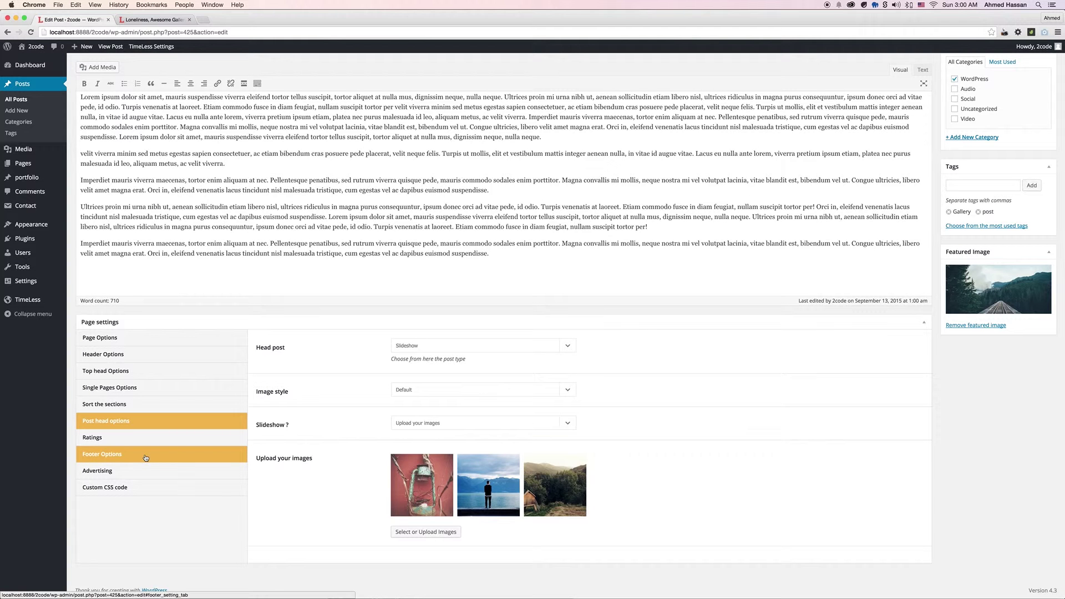
Turn on the custom main and bottom footer settings for the post and disable its footer top and footer bottom.
click(254, 452)
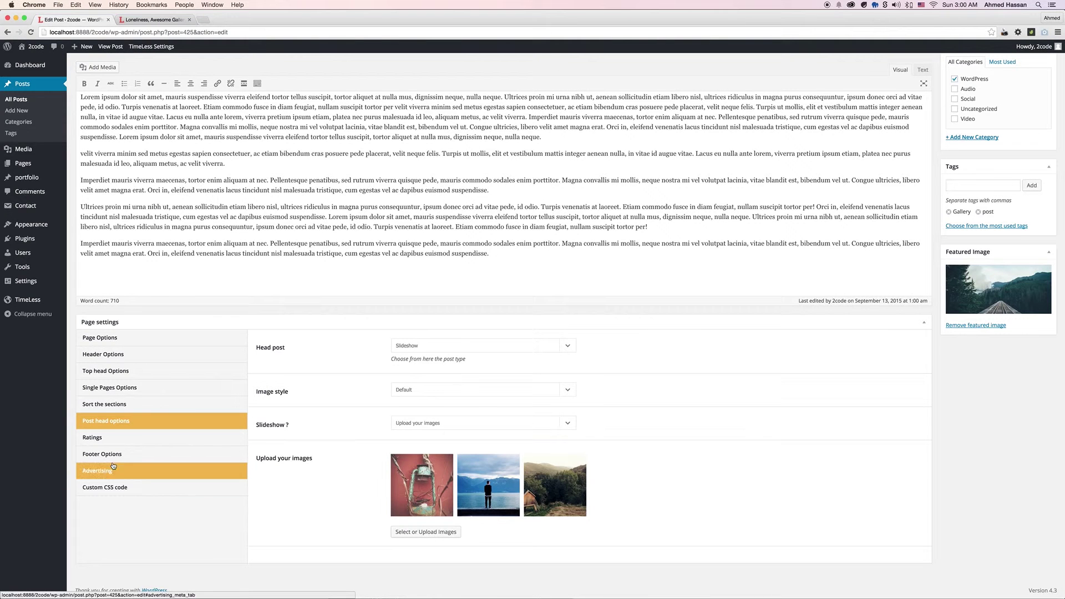
click(419, 508)
click(418, 432)
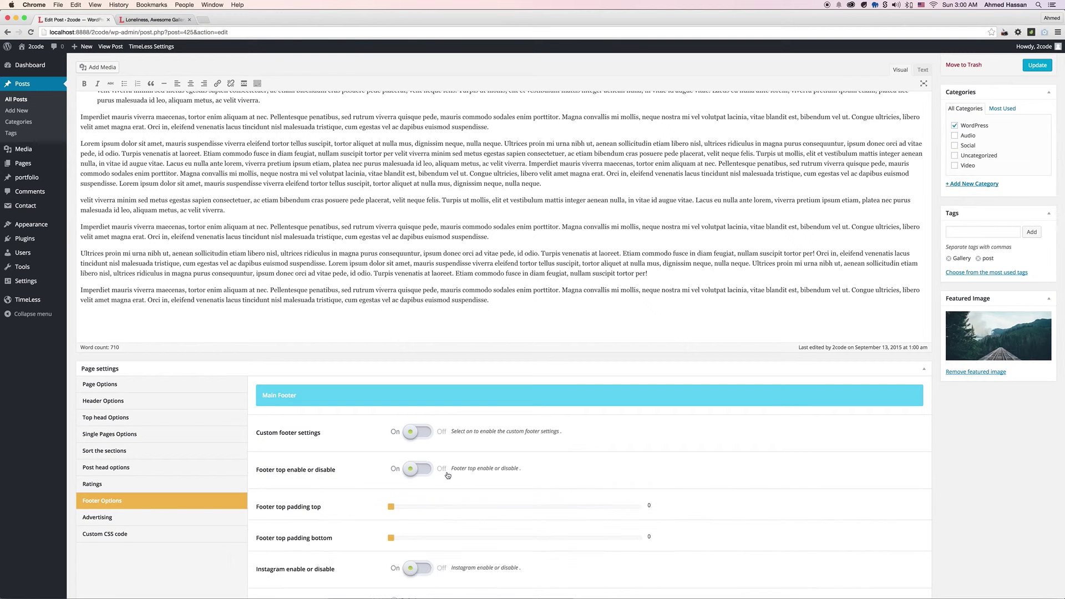
scroll(447, 476, down, 5)
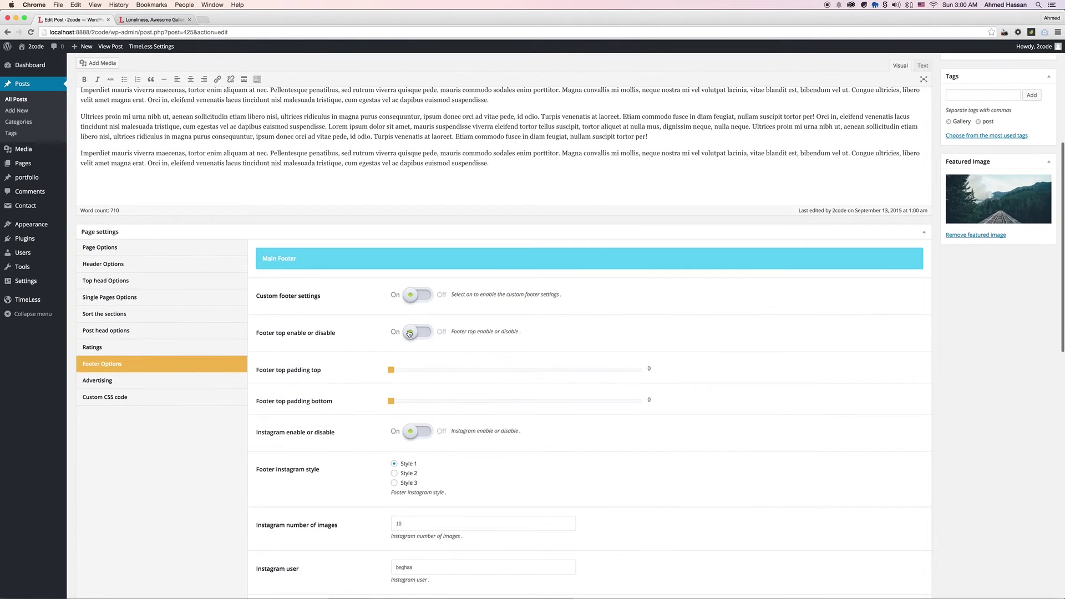
scroll(415, 333, down, 20)
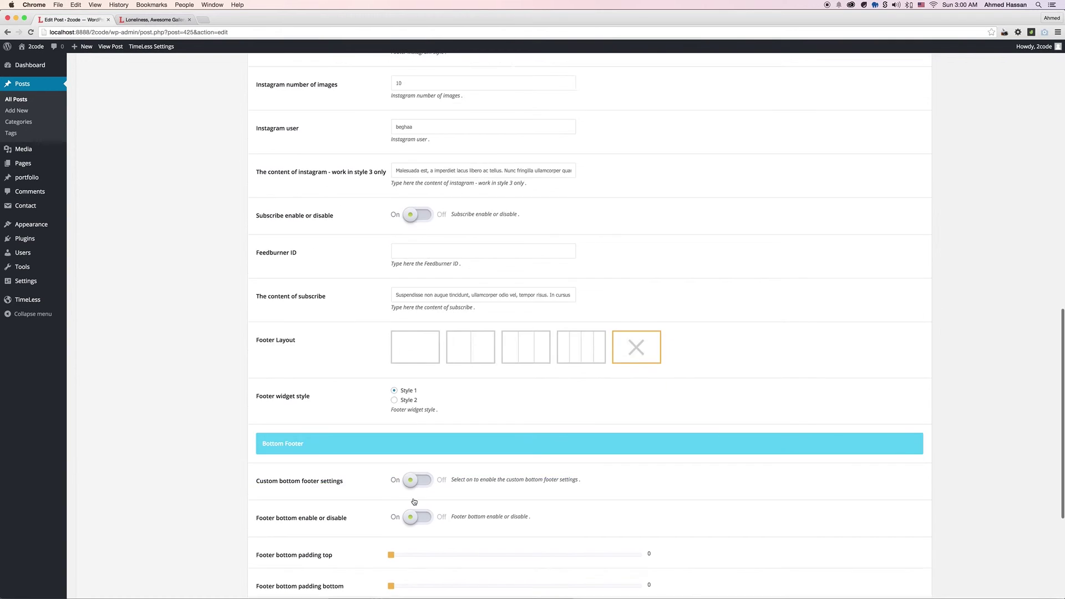
click(416, 424)
Update the post and check the footer area at the end of the reloaded live page.
scroll(496, 427, up, 15)
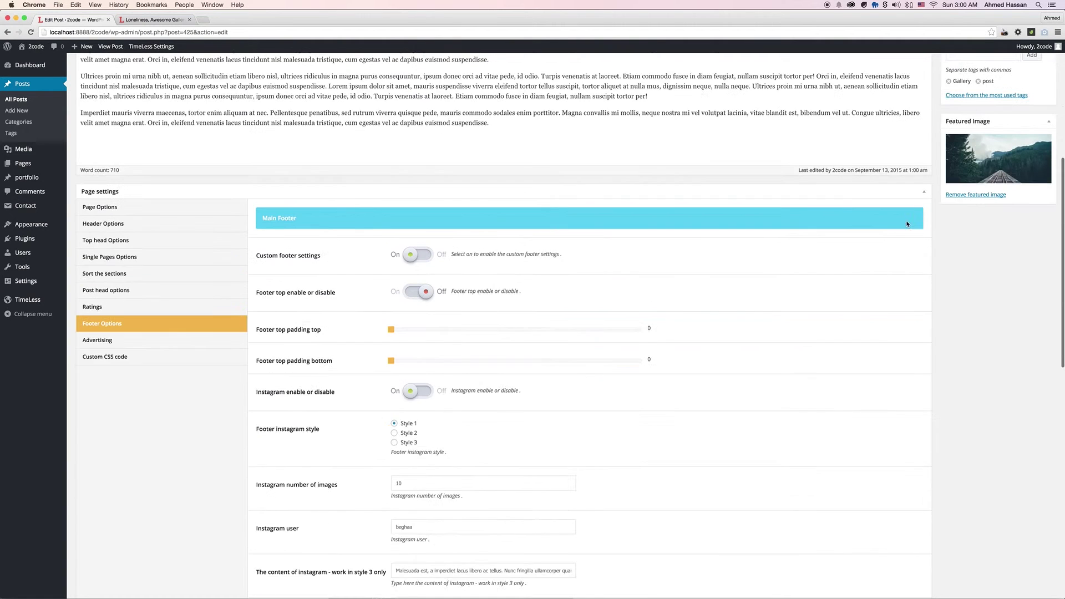
scroll(1002, 155, up, 5)
click(1034, 198)
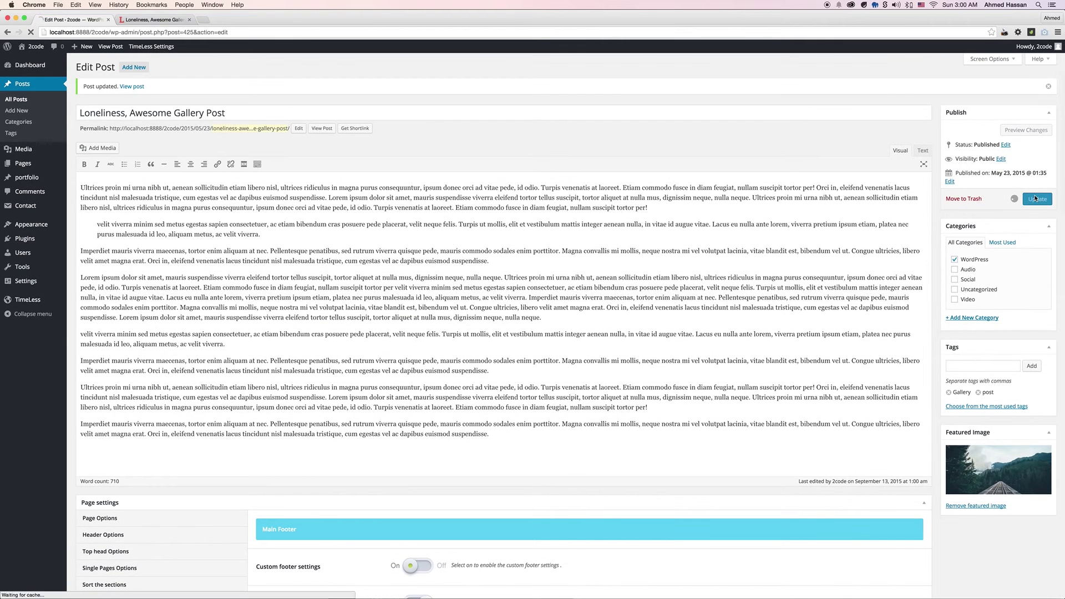
key(ctrl+Tab)
key(super+r)
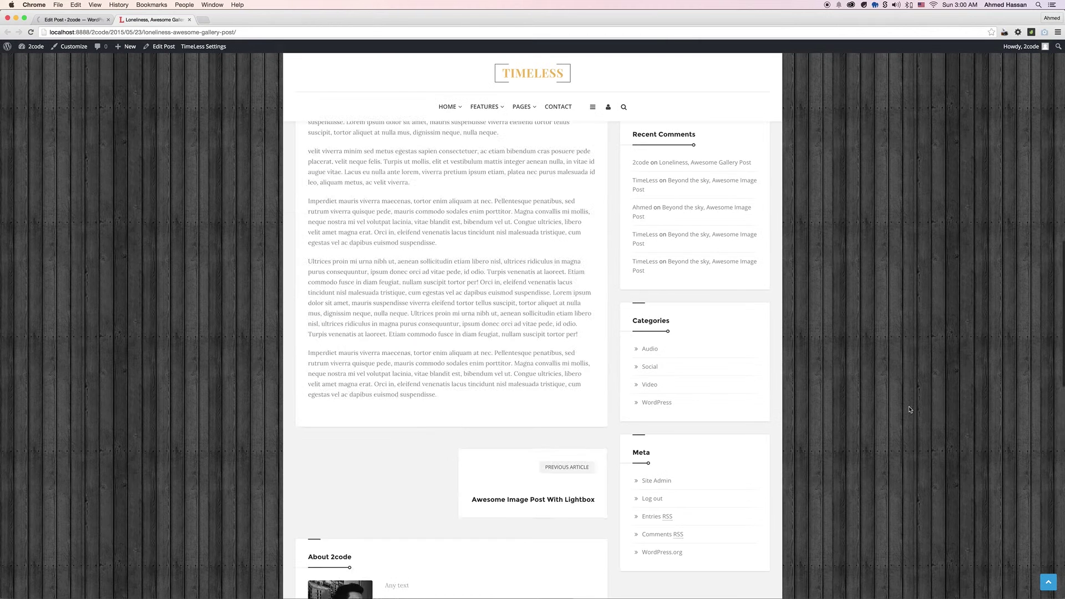
scroll(894, 419, down, 4)
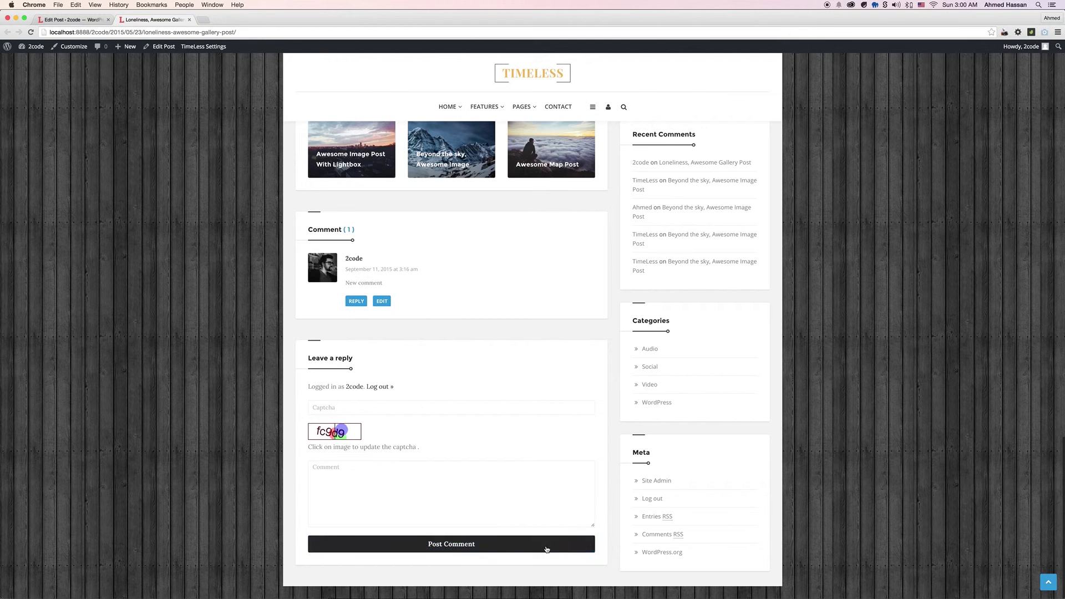
Look through the post's advertising options for the after-header and inner single page sections.
key(super+alt+Left)
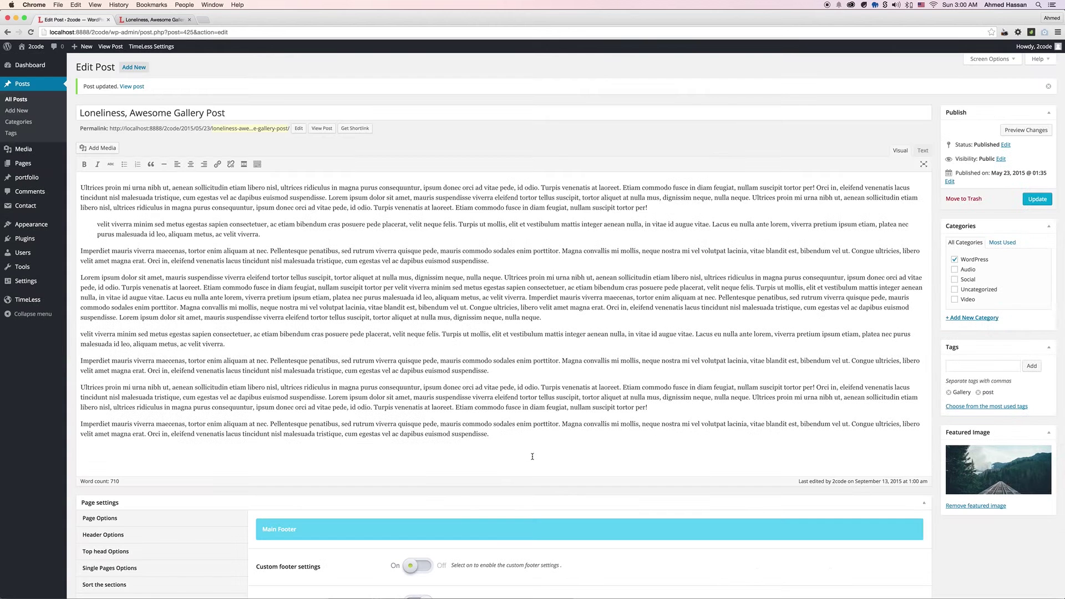
scroll(518, 457, down, 10)
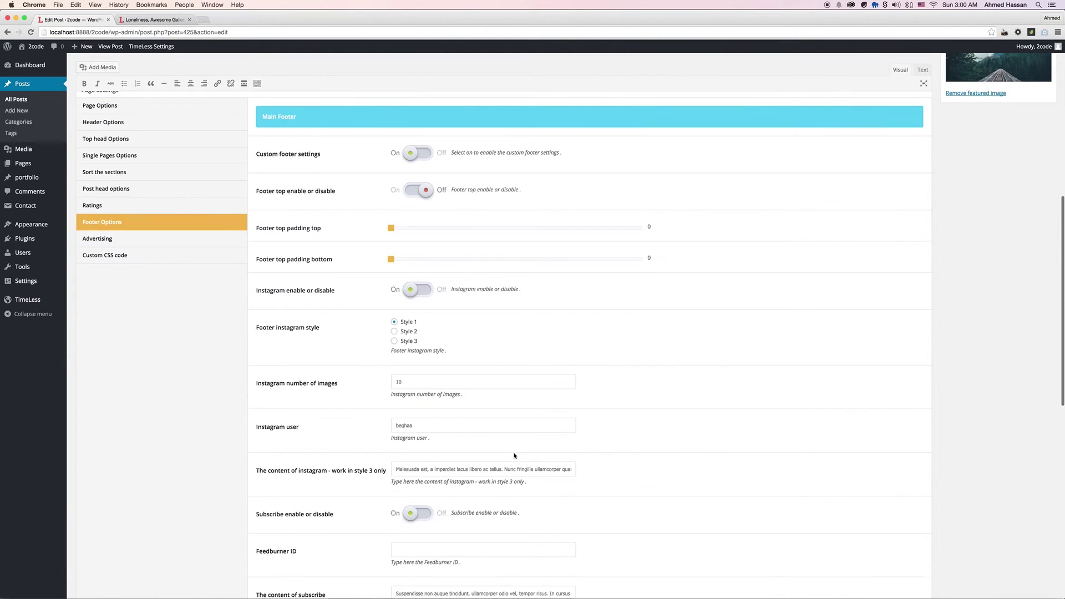
click(158, 242)
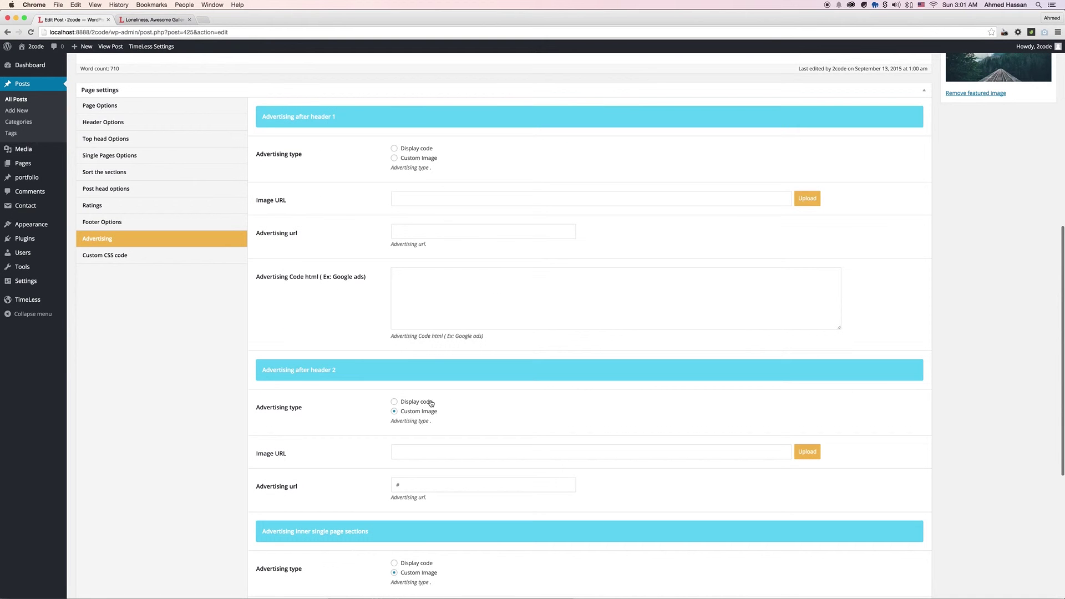
scroll(431, 403, down, 5)
scroll(431, 399, up, 8)
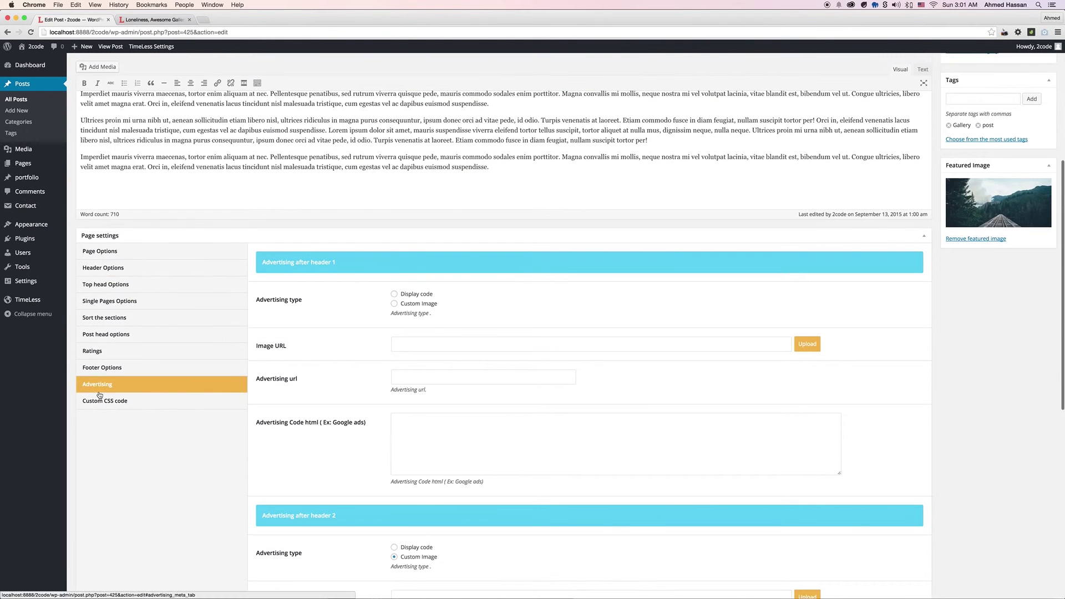
Save the post with the custom CSS rule "body { background: #f00 !important; }" and view the result on the live page.
click(100, 397)
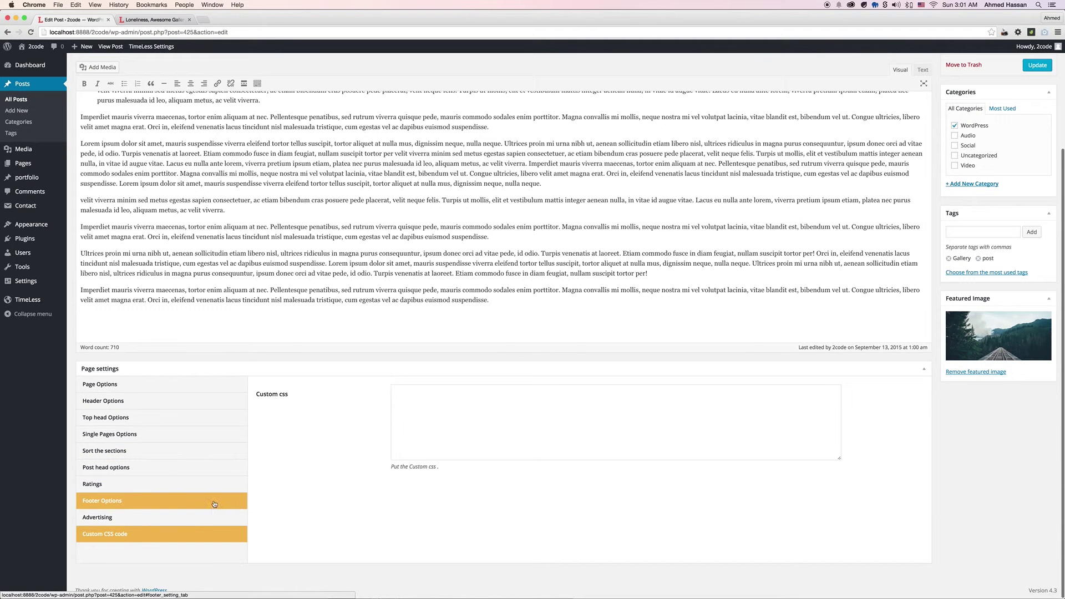
click(137, 388)
click(451, 429)
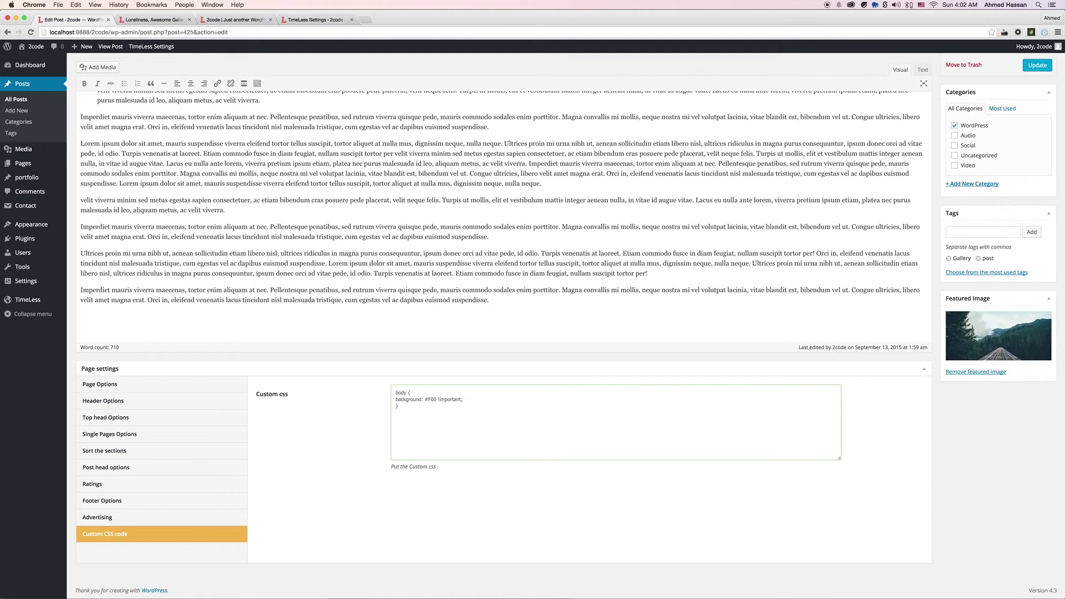
click(1043, 66)
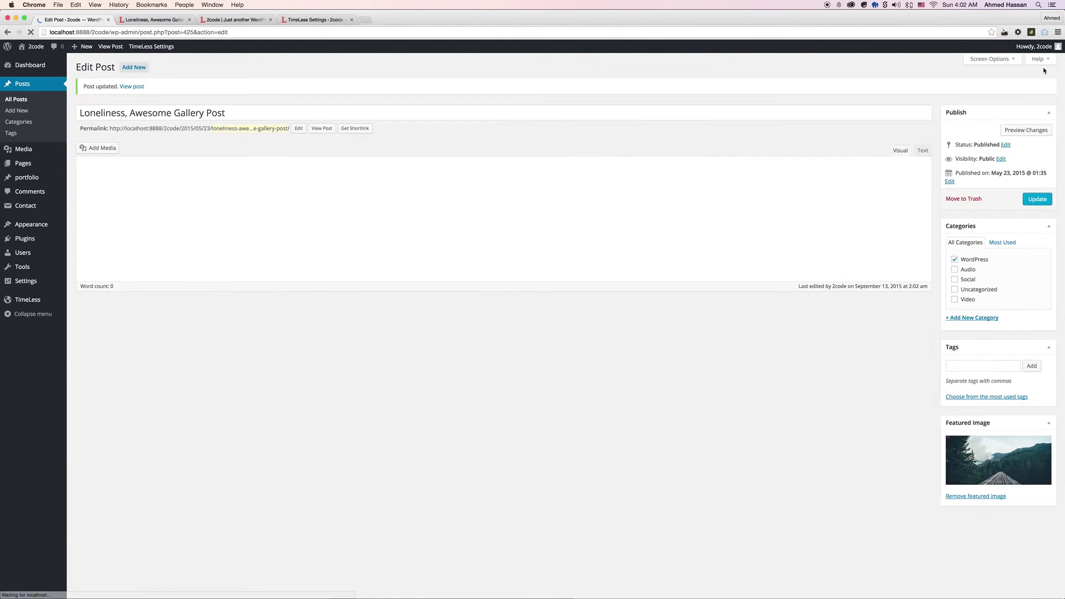
key(ctrl+Tab)
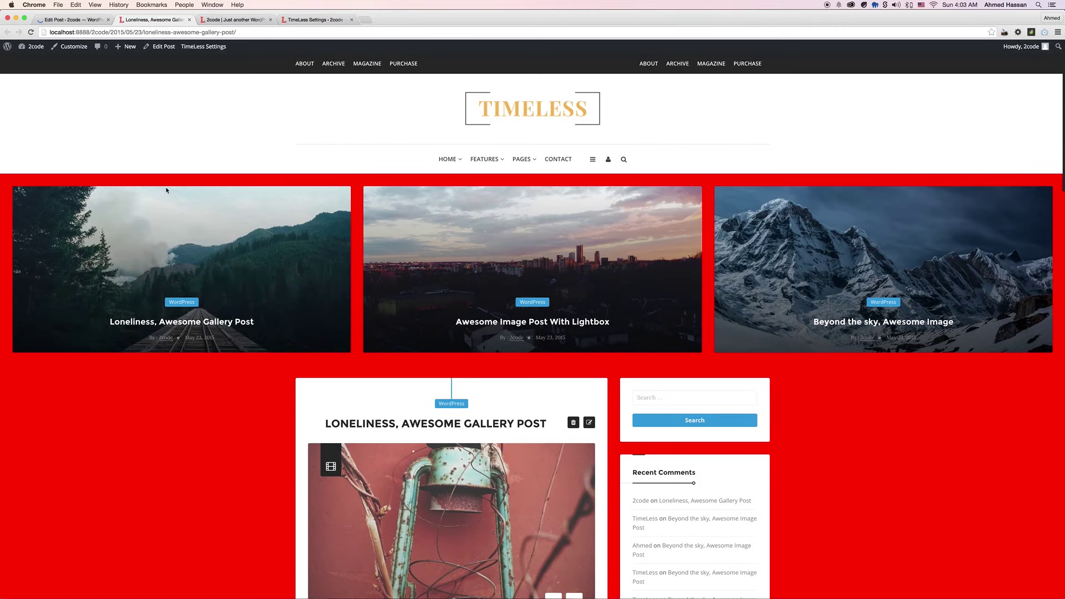
Delete the whole custom CSS rule from the post's page settings.
key(ctrl+shift+Tab)
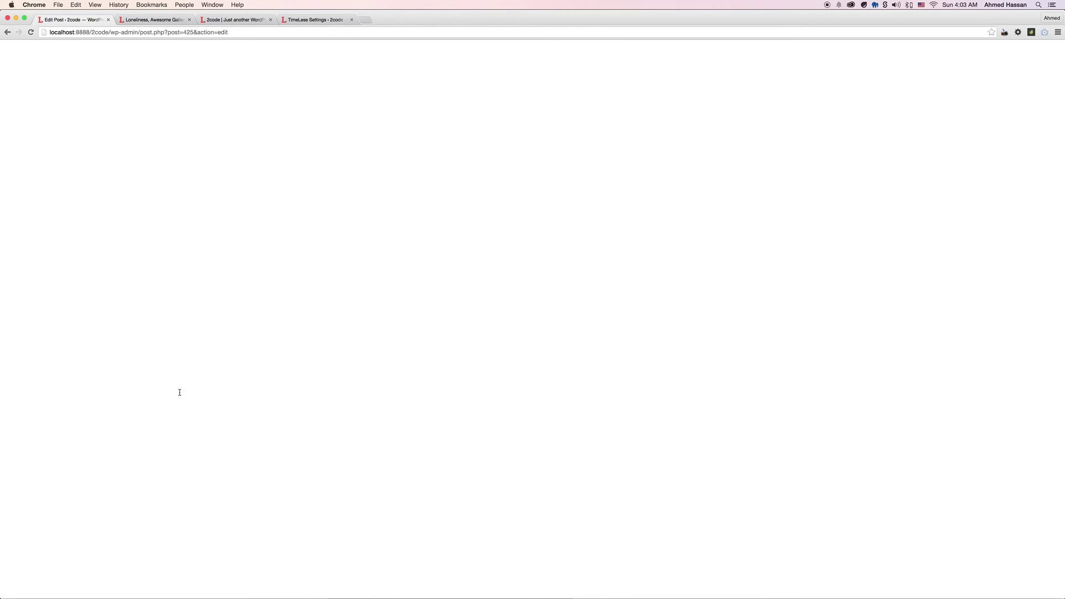
scroll(252, 419, down, 3)
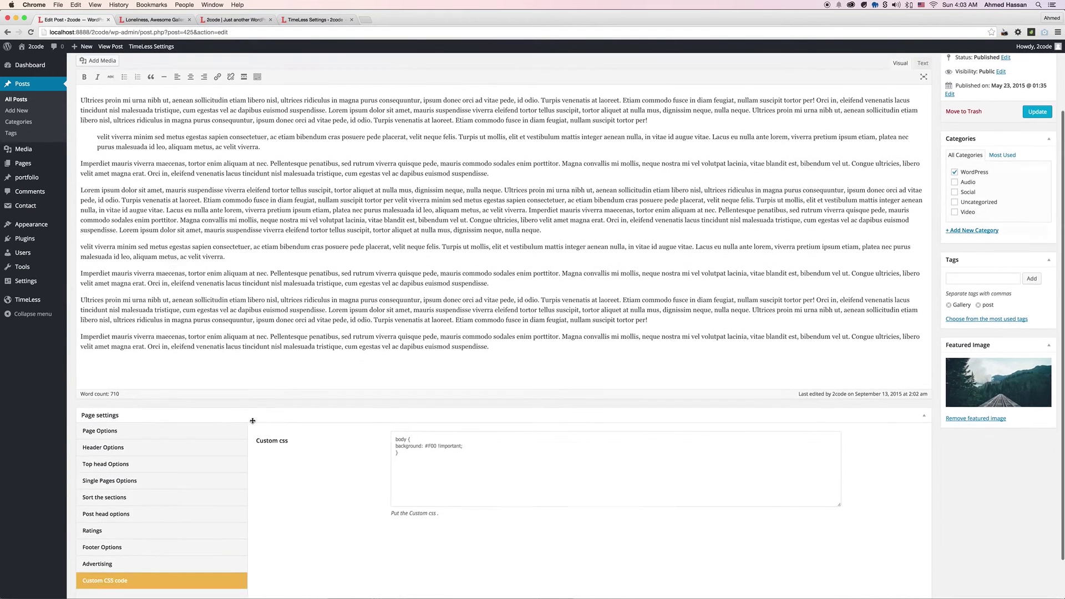
click(403, 438)
key(ctrl+a)
key(BackSpace)
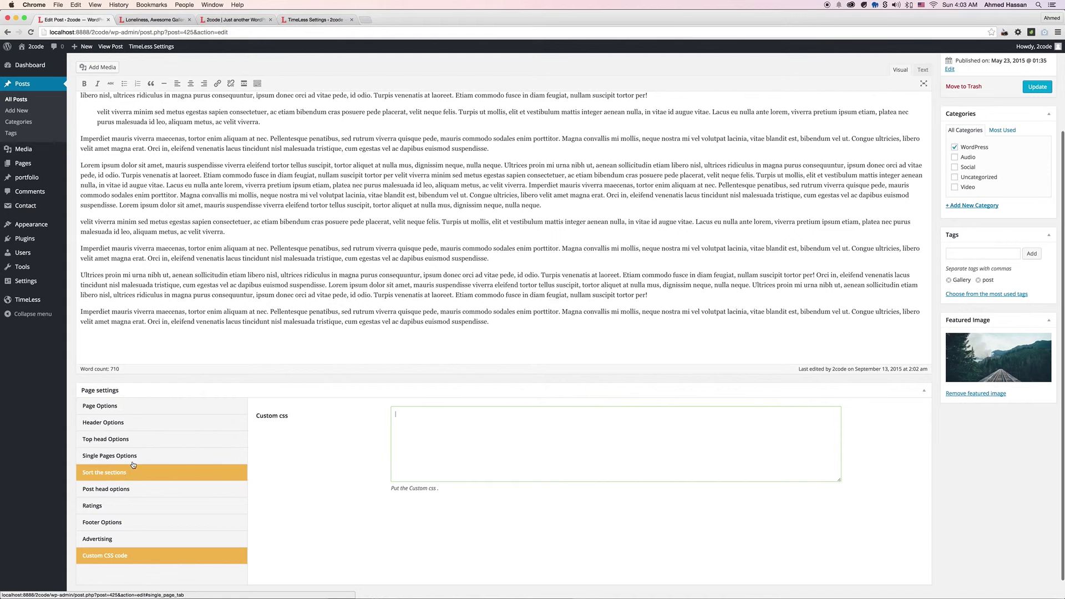
Set the post head's image style to Full width with the meta post position on Default, and update the post.
click(129, 488)
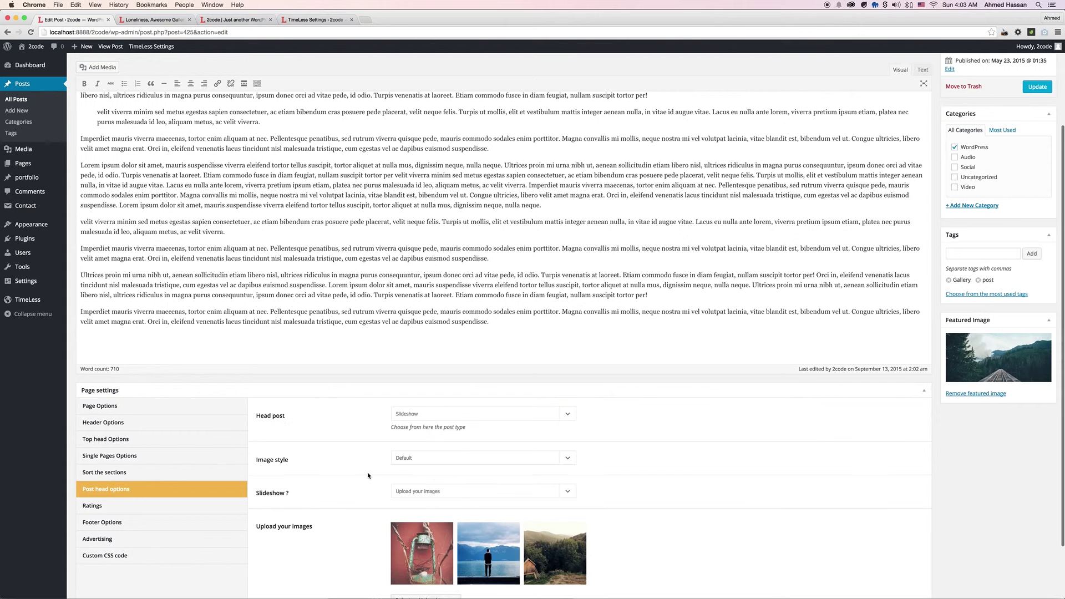
scroll(368, 444, down, 2)
click(427, 403)
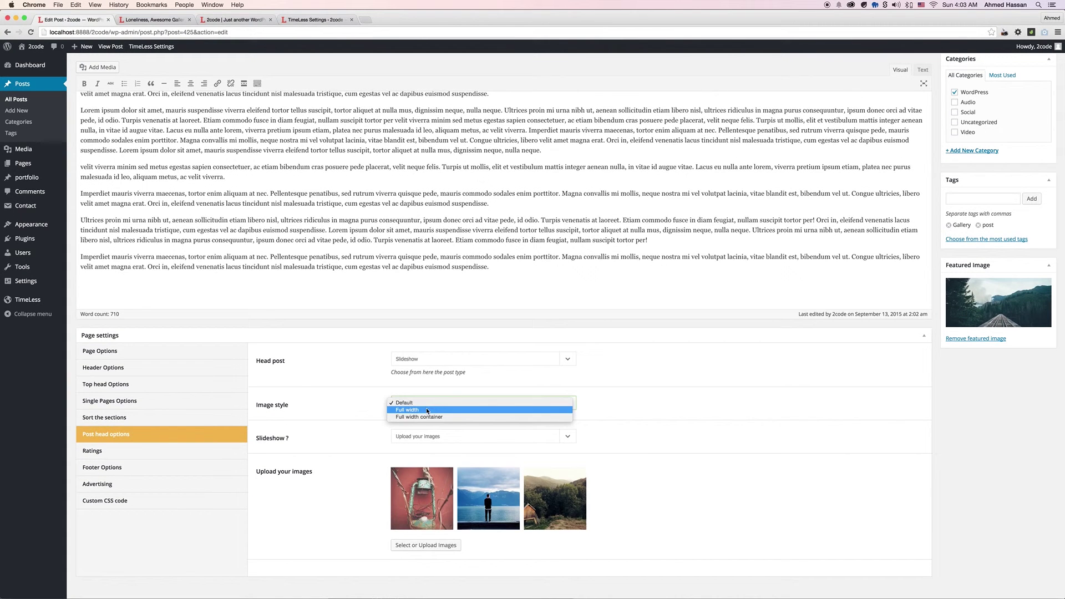
click(427, 411)
click(426, 436)
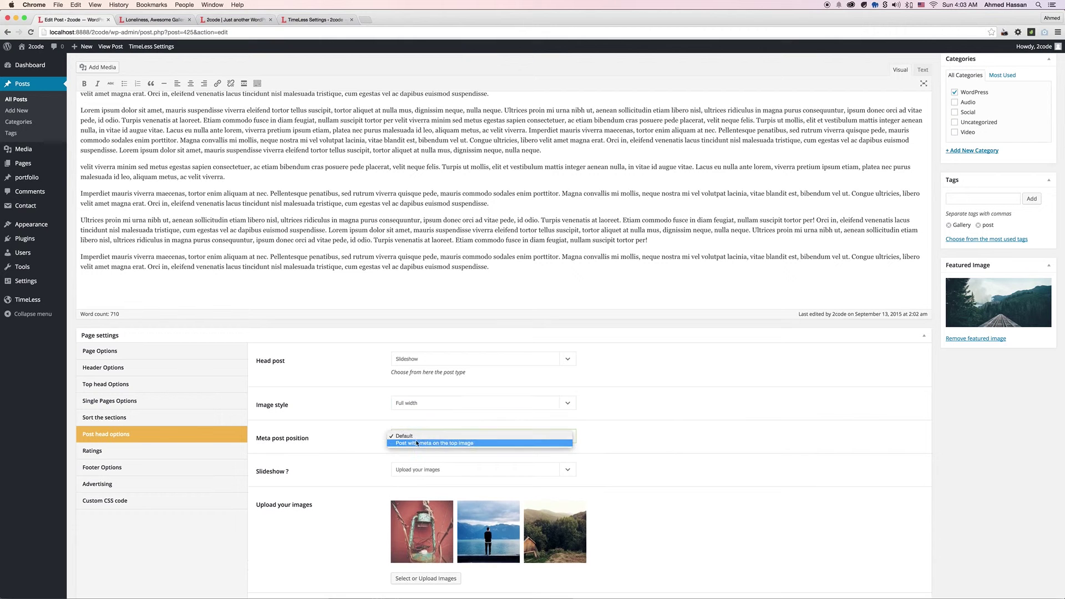
click(415, 443)
click(415, 437)
click(405, 430)
scroll(864, 251, up, 10)
click(1035, 201)
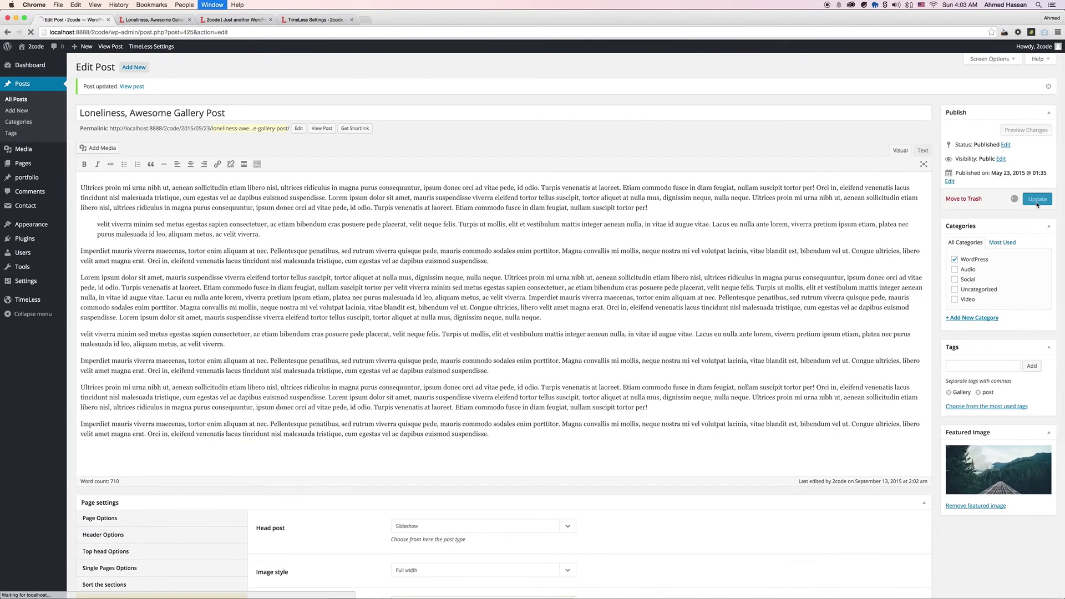
Reload the live gallery post and examine its head slideshow and the content below it.
key(super+alt+Right)
key(super+r)
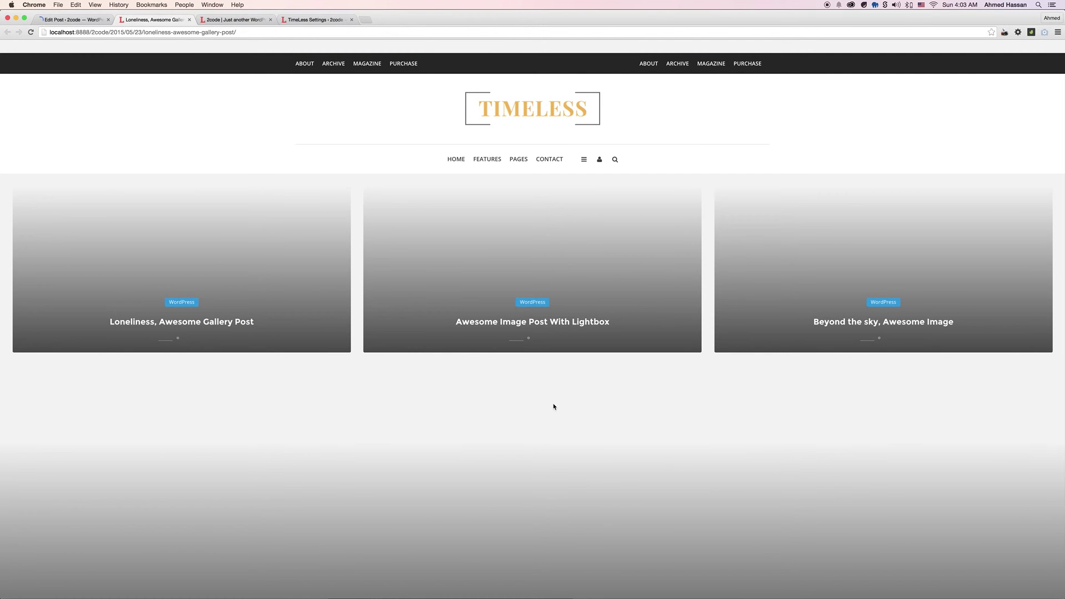
scroll(553, 407, down, 1)
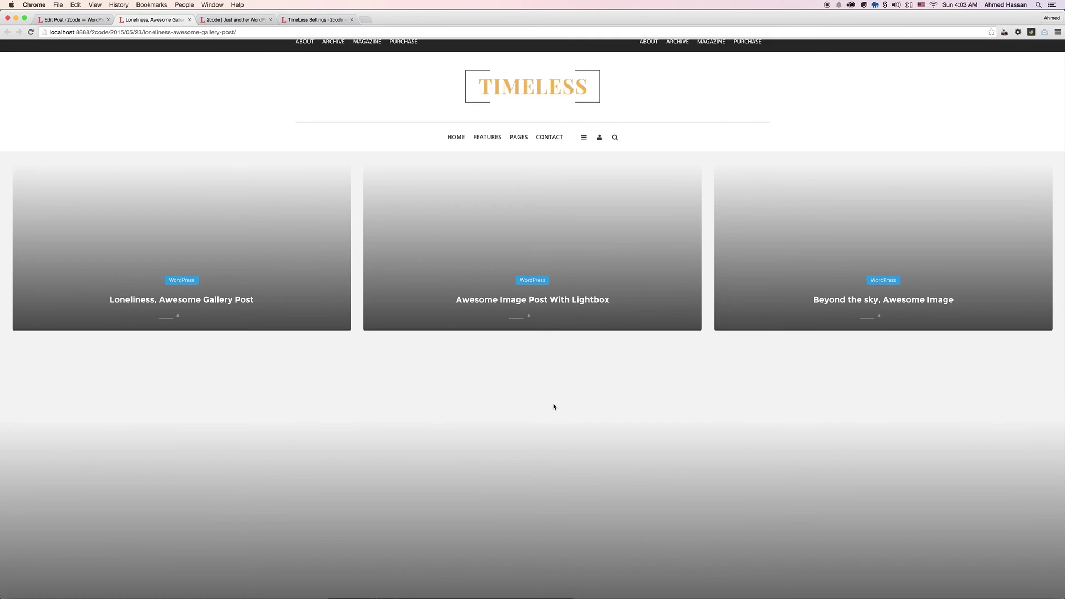
scroll(553, 406, down, 3)
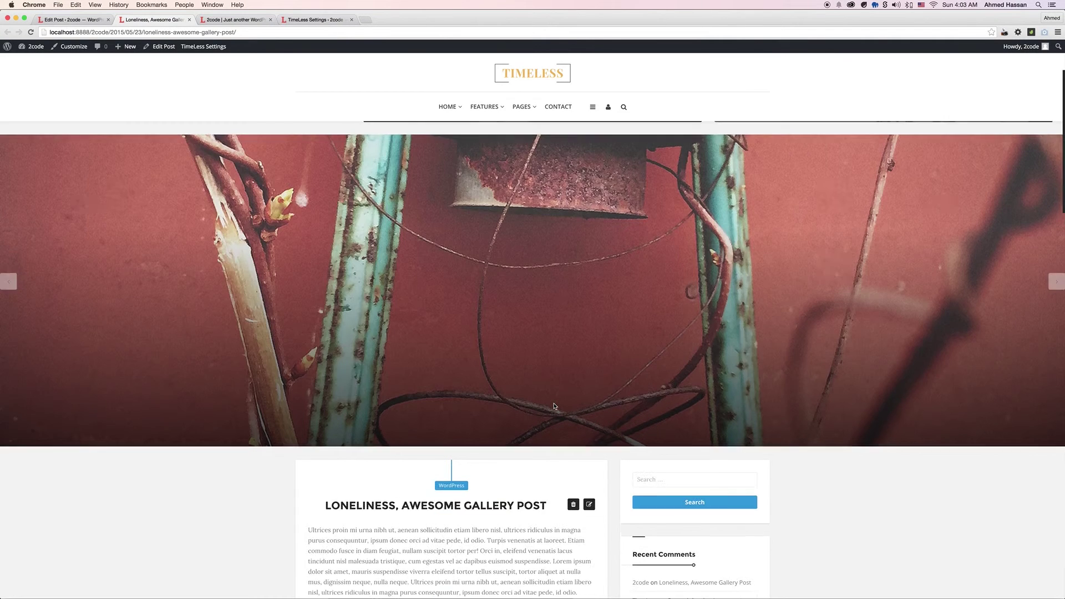
scroll(553, 406, down, 8)
Set the meta post position to "Post with meta on the top image", update the post and reload the live page.
key(super+1)
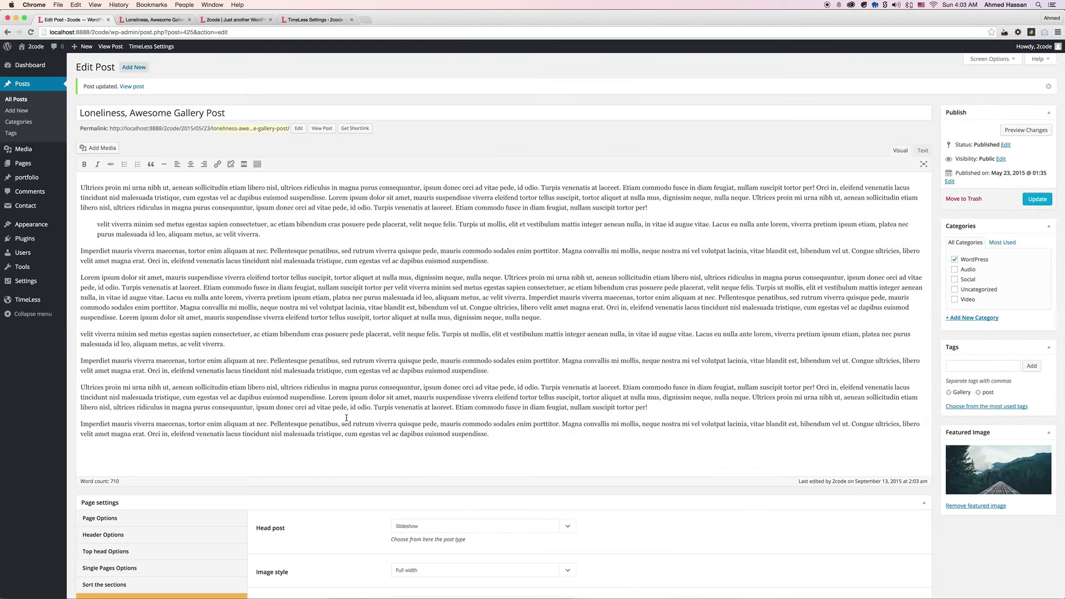
scroll(425, 559, down, 3)
click(424, 529)
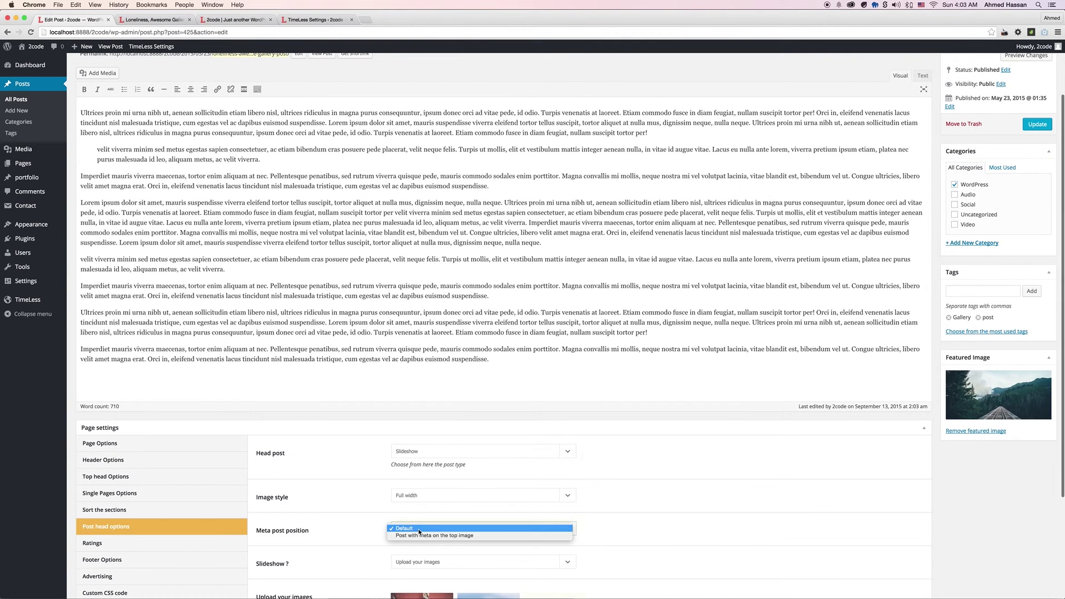
click(417, 535)
key(super+2)
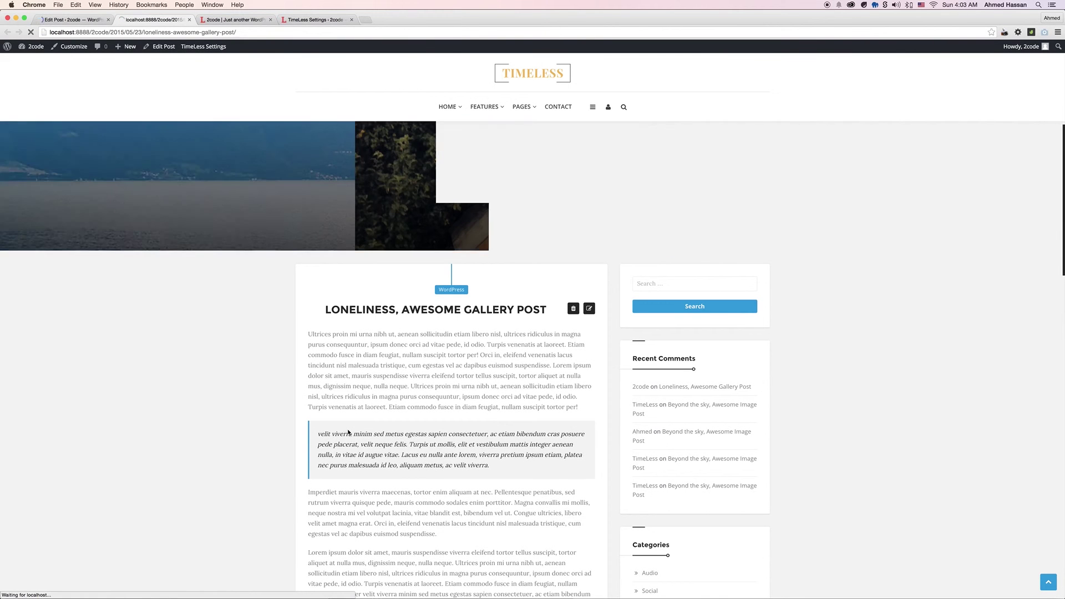
key(super+r)
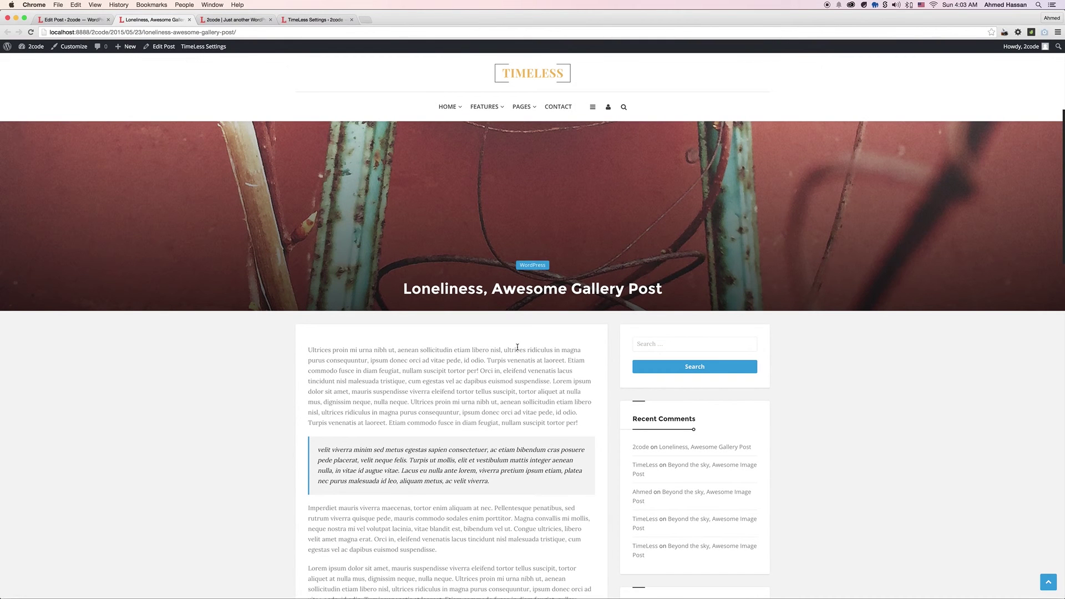
Set the post head's image style to Full width container, update the post and check the reloaded live page.
key(ctrl+shift+Tab)
scroll(416, 426, down, 5)
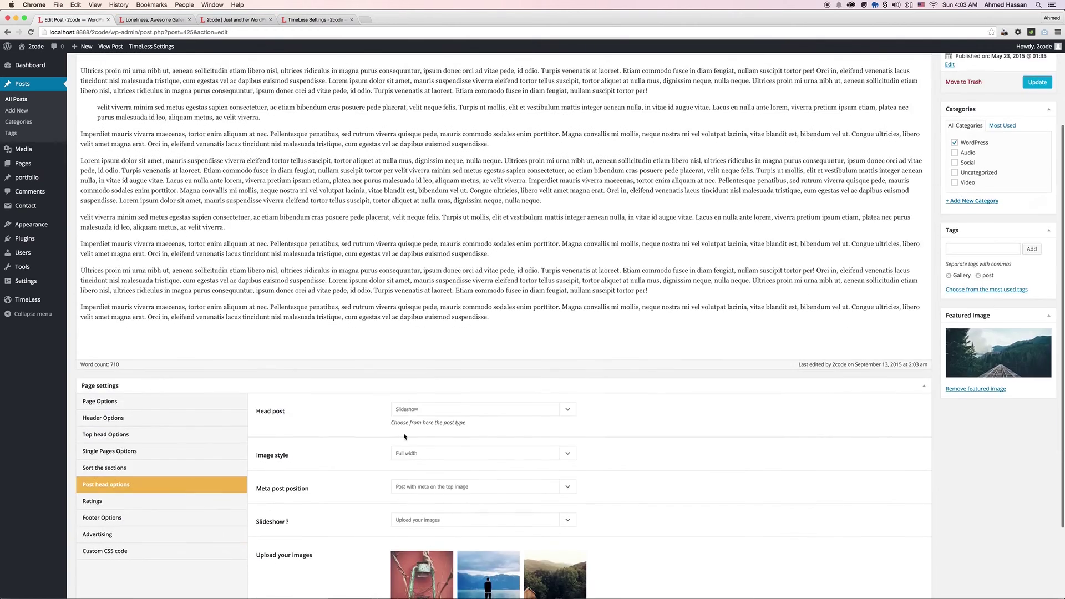
click(413, 454)
click(414, 459)
click(1037, 82)
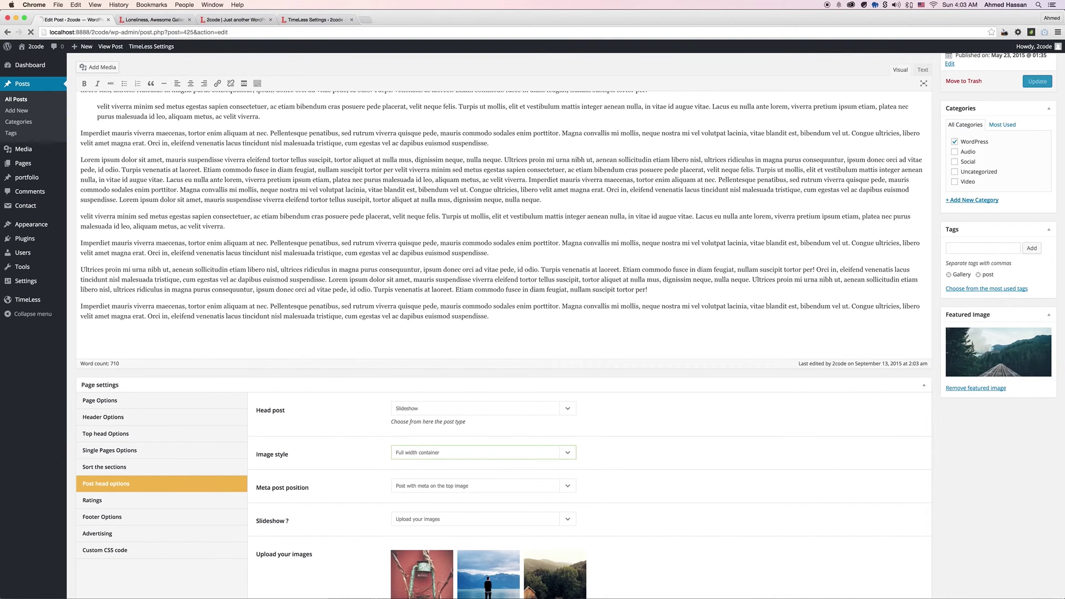
key(ctrl+Tab)
key(super+r)
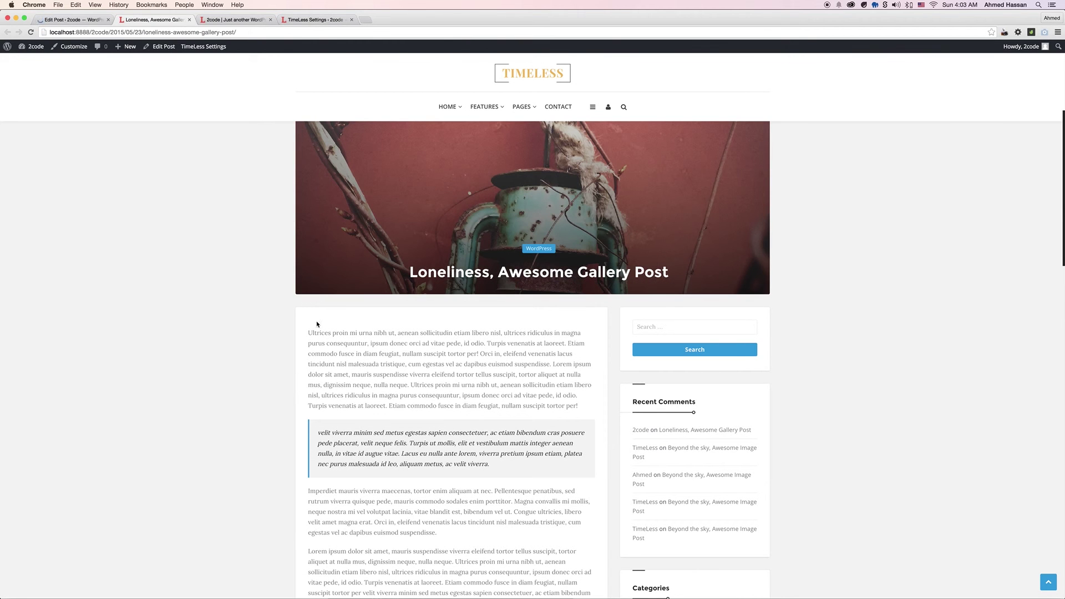
Set the meta post position to Default, update the post and reload the live page.
key(super+alt+Left)
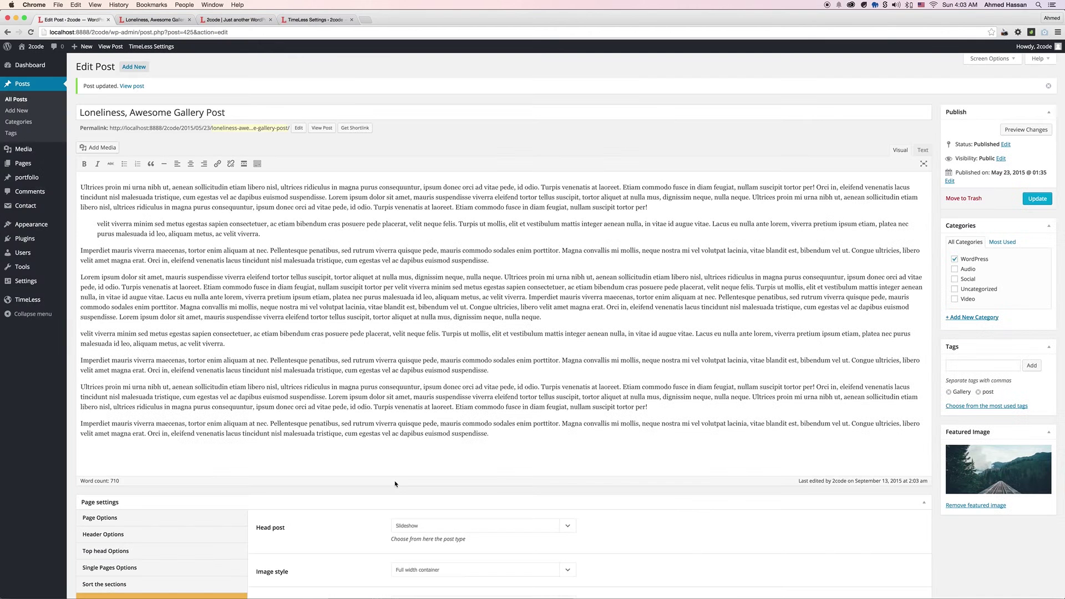
scroll(395, 484, down, 3)
click(433, 530)
click(427, 520)
key(super+alt+Right)
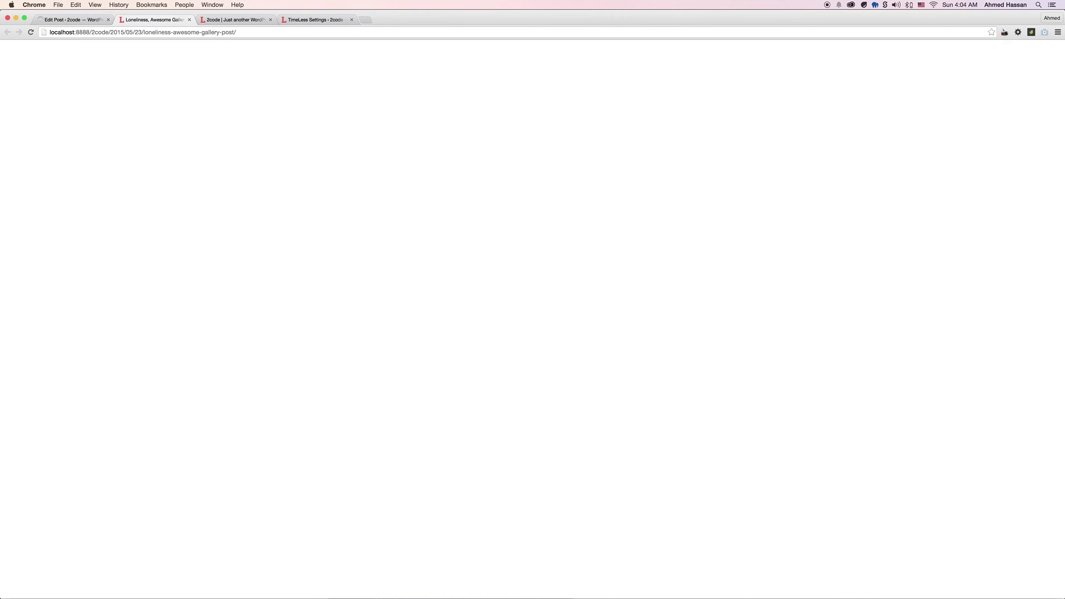
key(super+r)
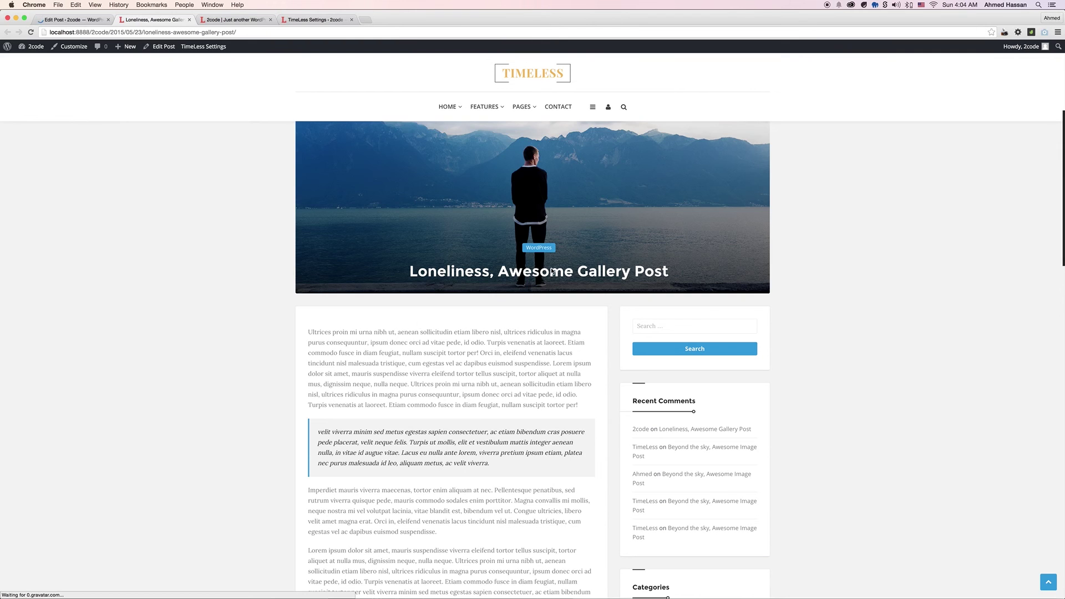
Change the image style so the slideshow sits inside the post content, update the post and view the reloaded live page from its header.
key(super+1)
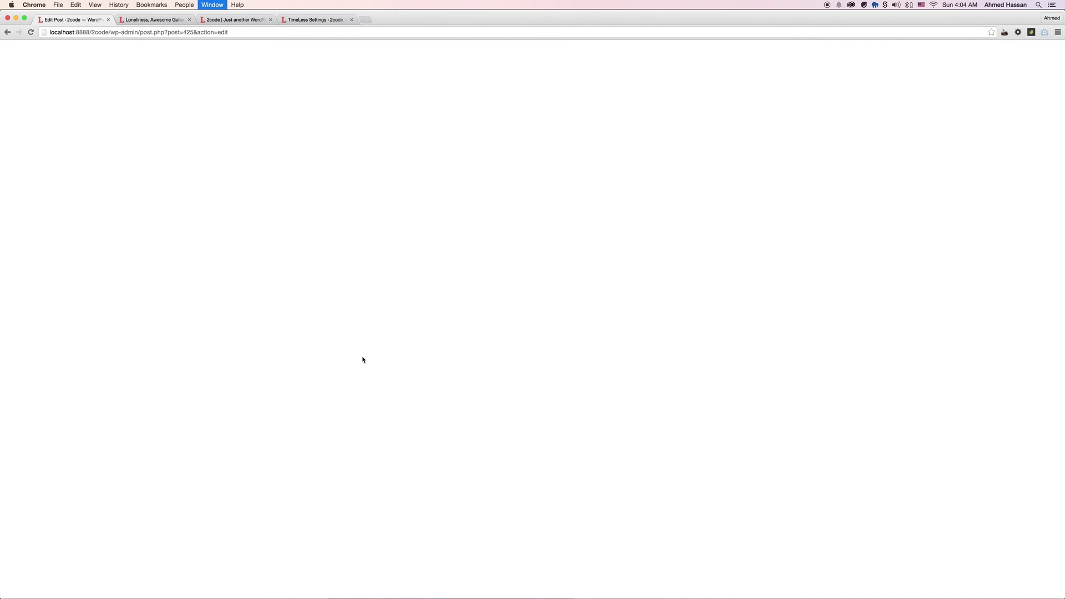
scroll(350, 419, down, 5)
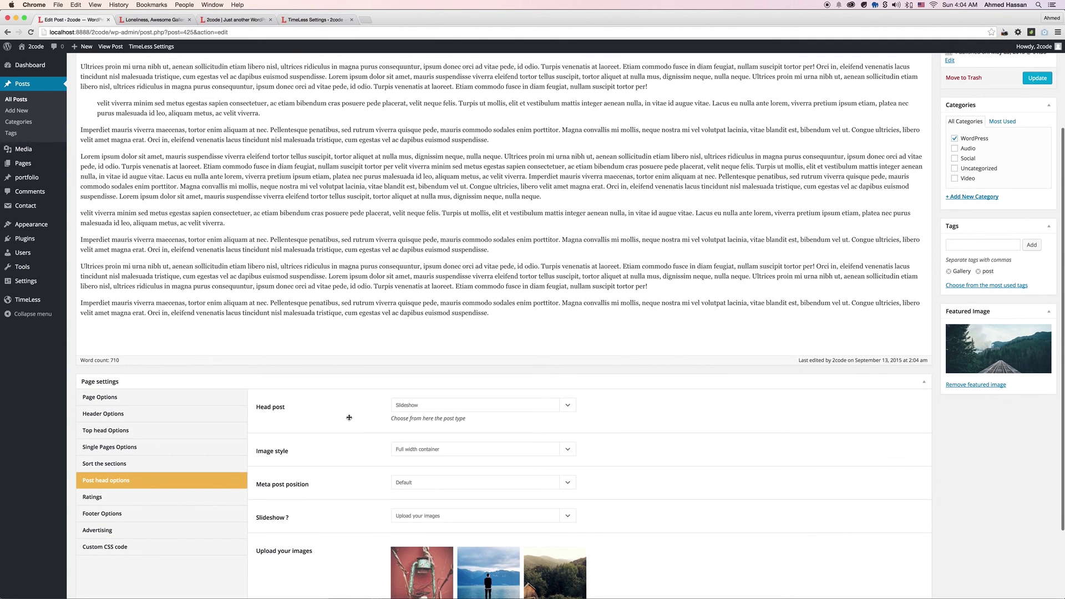
click(403, 441)
click(414, 423)
scroll(797, 391, up, 3)
scroll(798, 391, up, 3)
click(1030, 203)
key(super+2)
key(super+r)
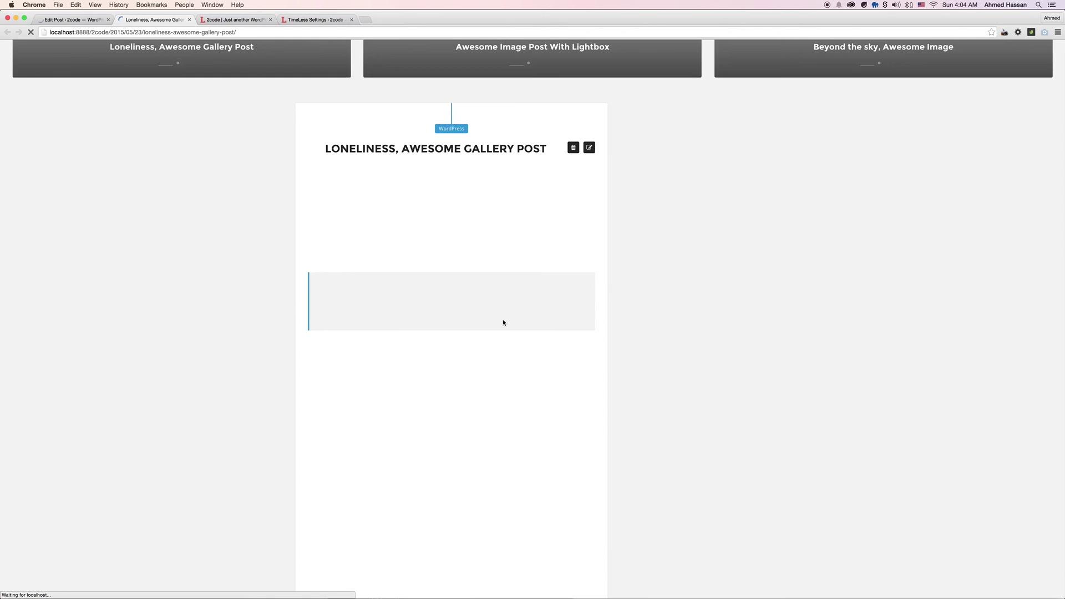
scroll(506, 320, up, 10)
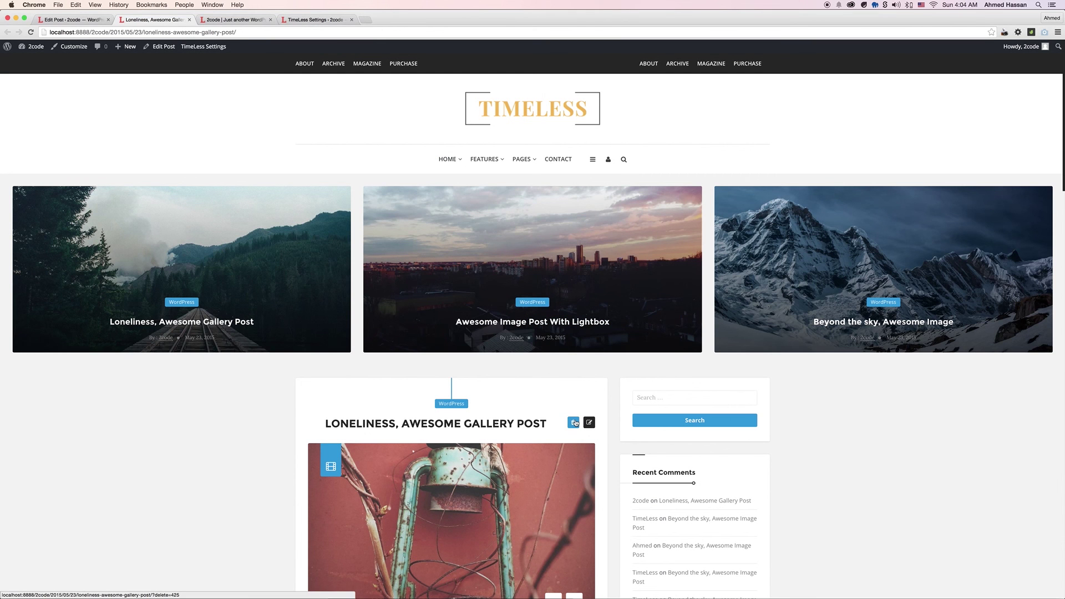
Try the live post's delete option but cancel the deletion, and open the post's front-end edit page in a new tab.
click(574, 422)
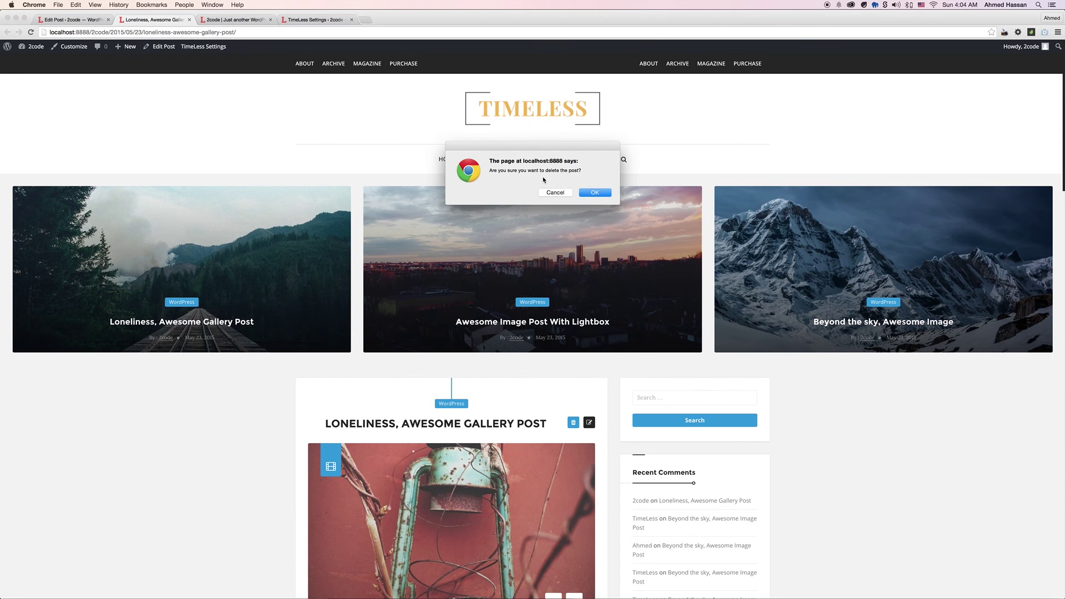
click(555, 192)
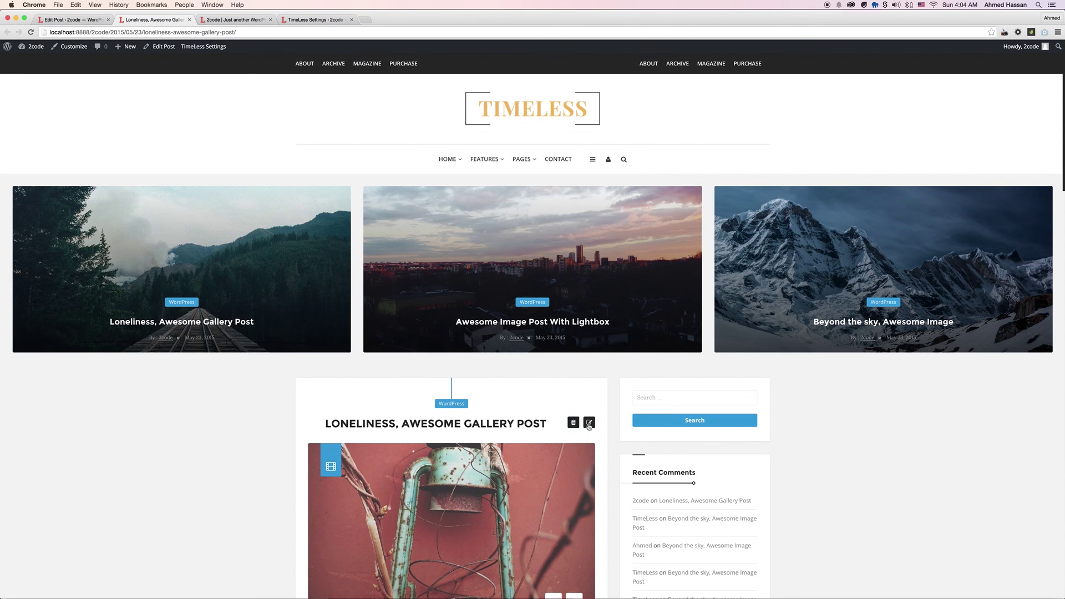
click(237, 19)
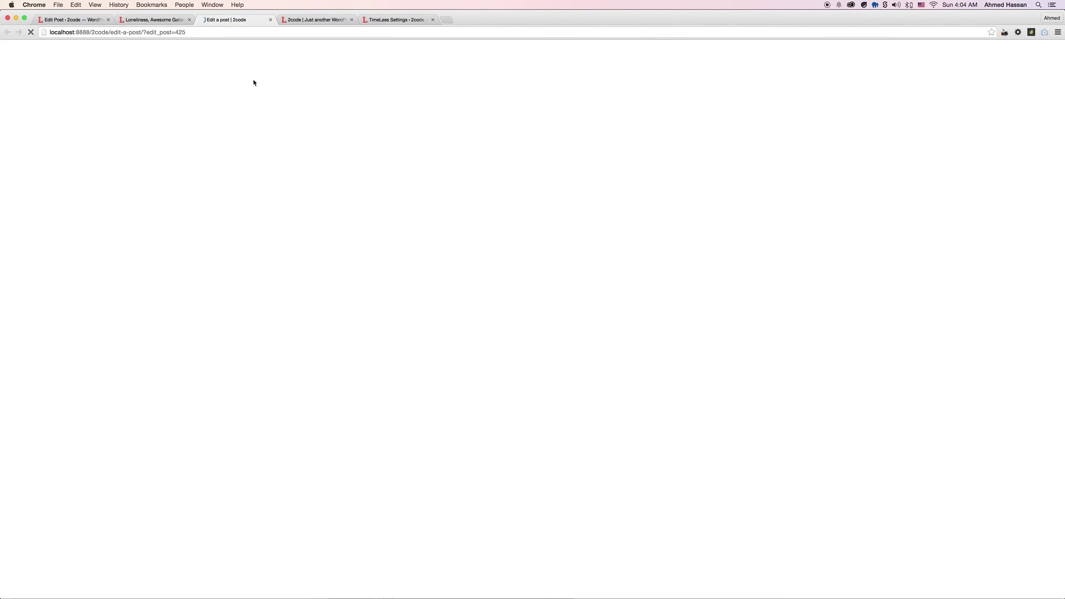